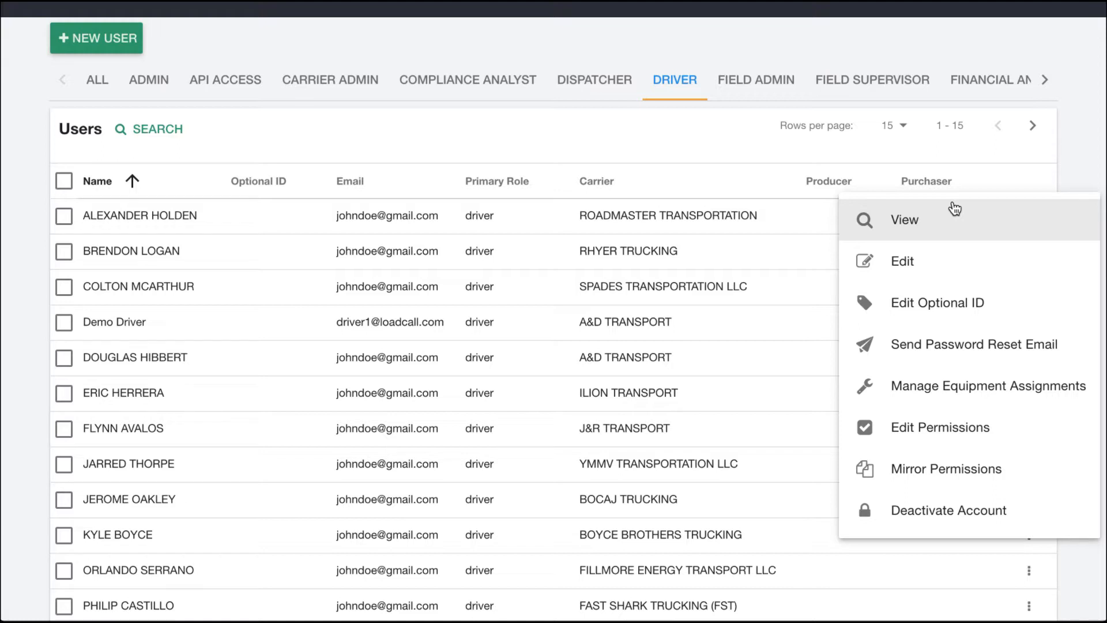
Step: View the user details of the first driver in the list and close them
left_click(749, 156)
scroll(615, 198, "up", 1)
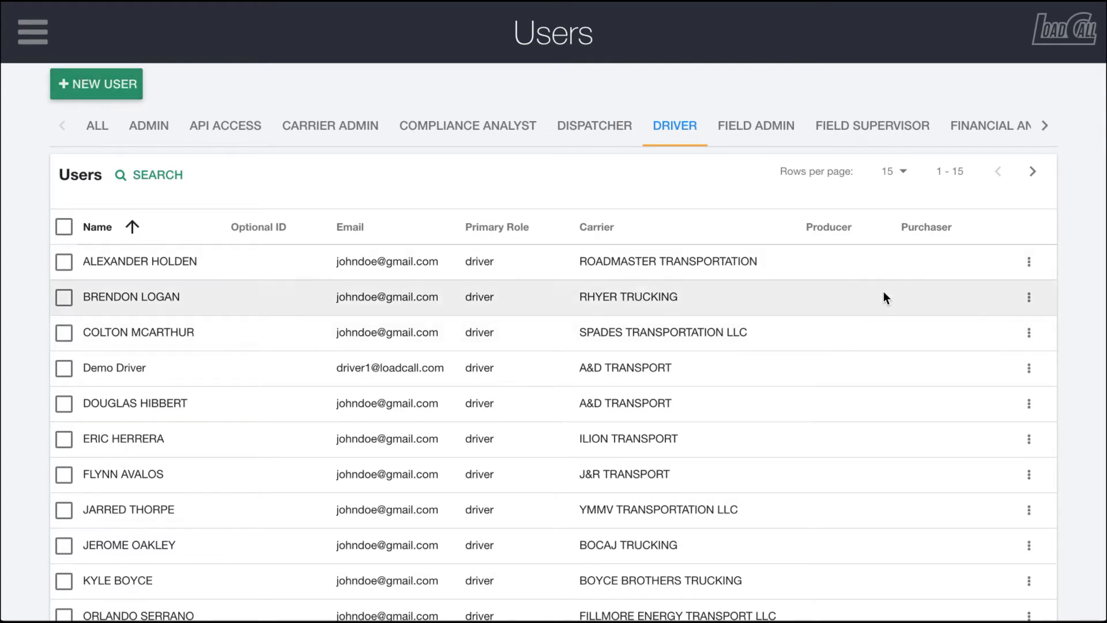
left_click(1029, 263)
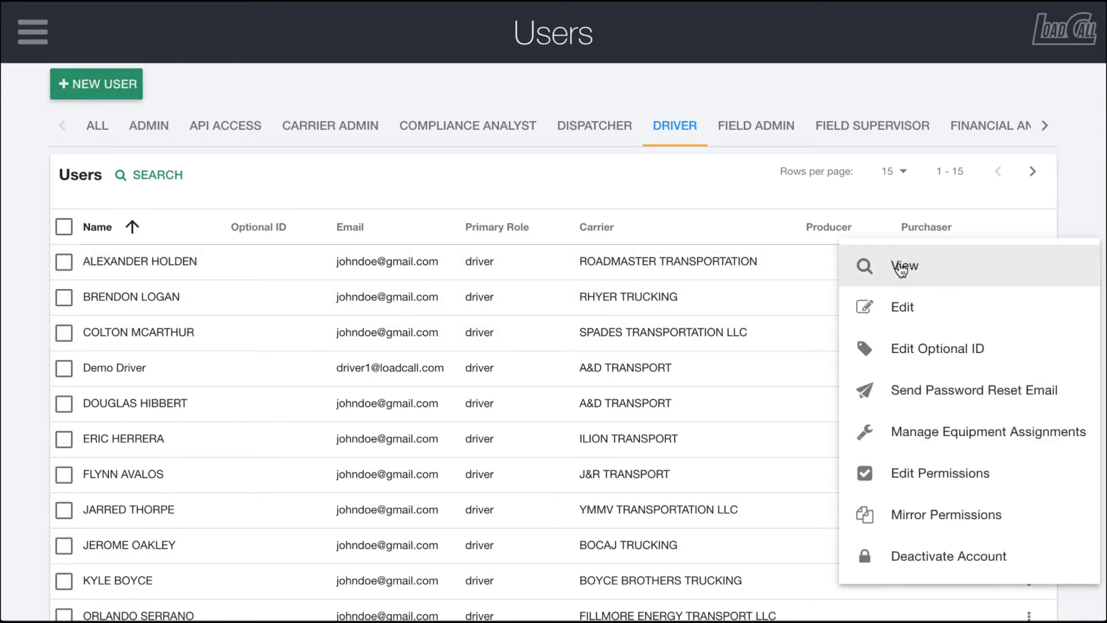
left_click(925, 270)
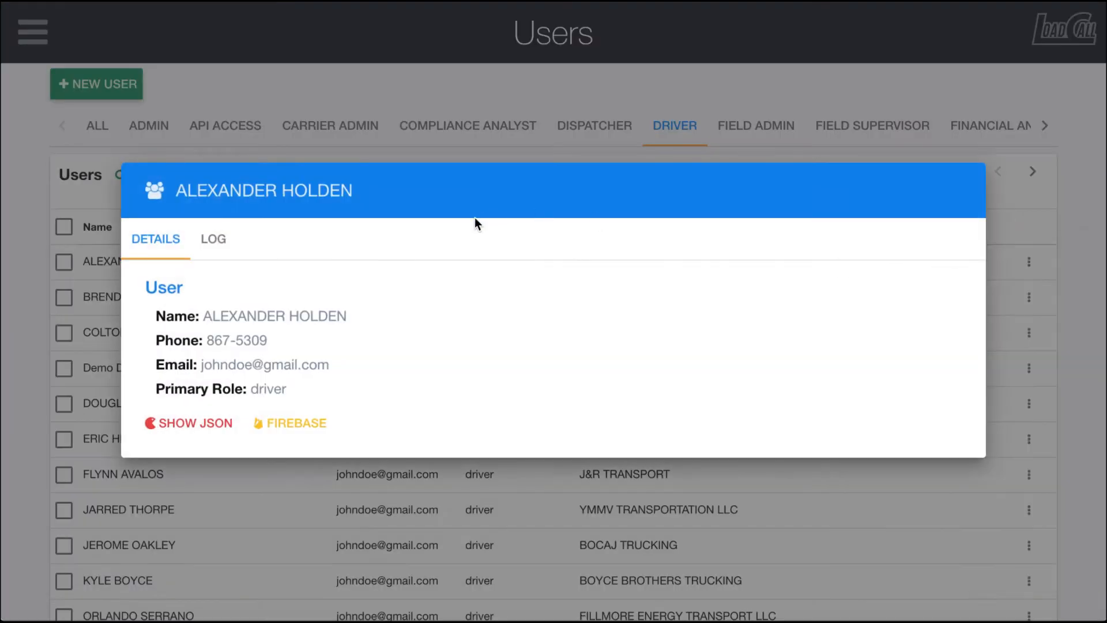
left_click(429, 139)
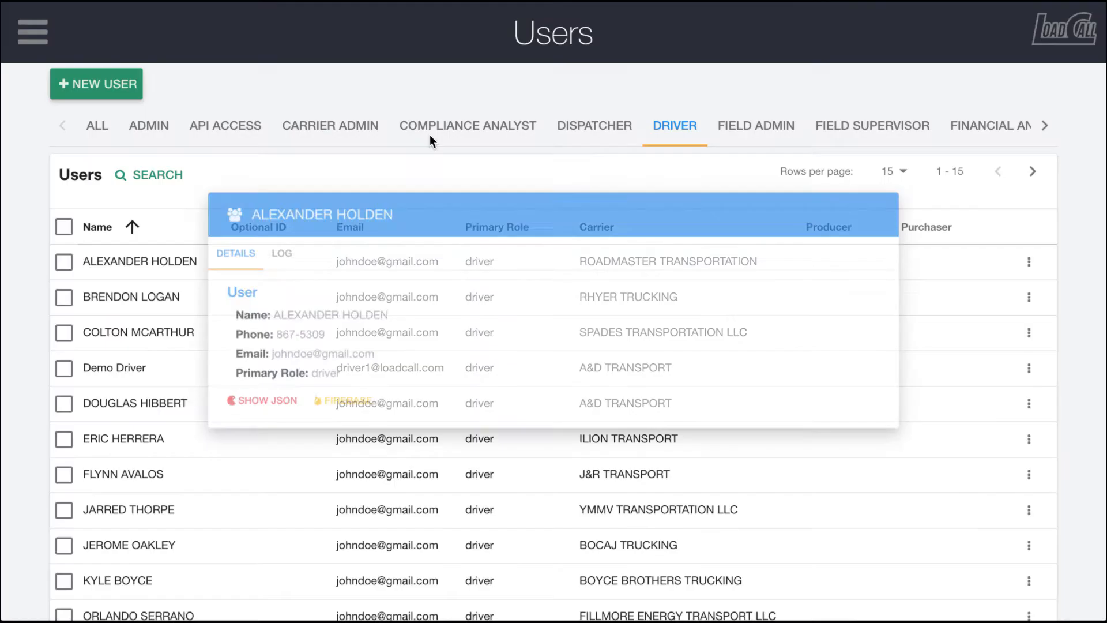
Step: Open the optional ID form for the first listed driver and cancel it without entering an ID
left_click(1029, 262)
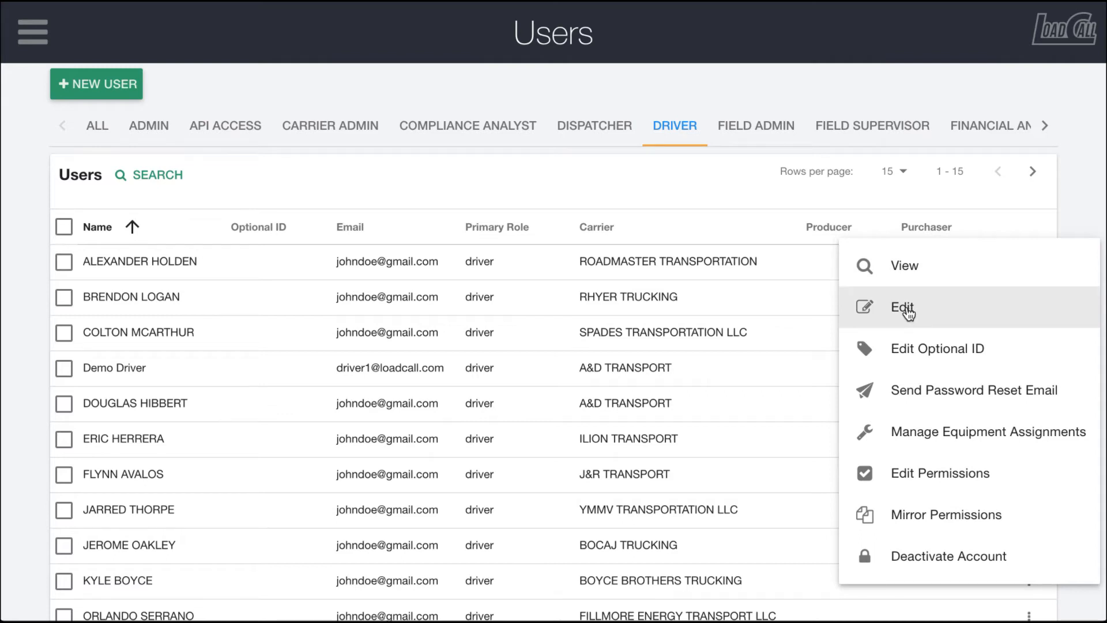
left_click(903, 349)
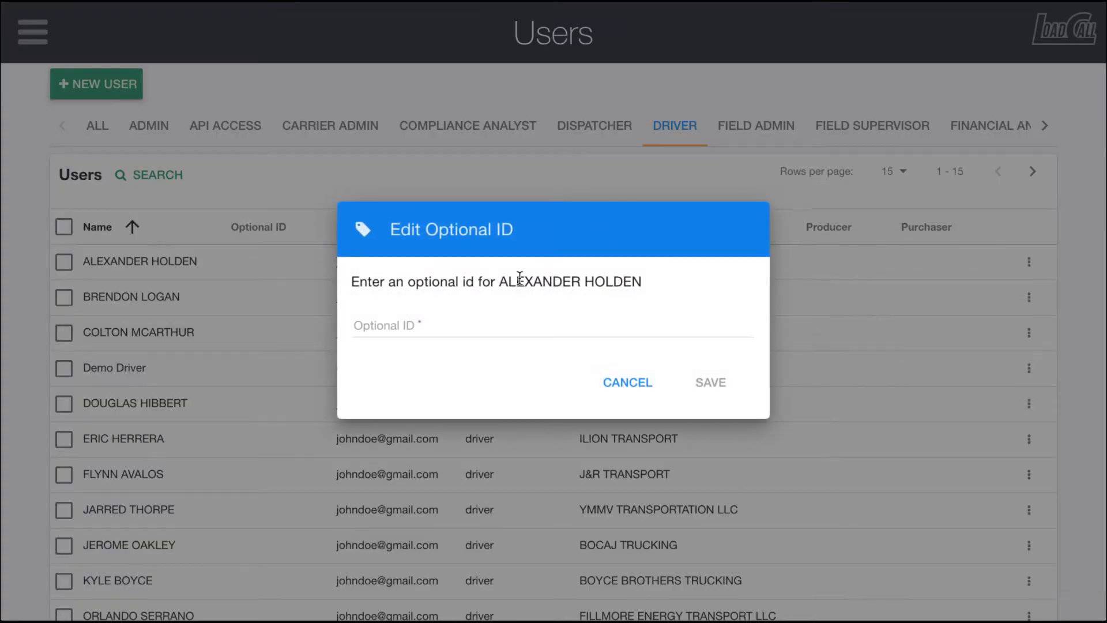
left_click(624, 390)
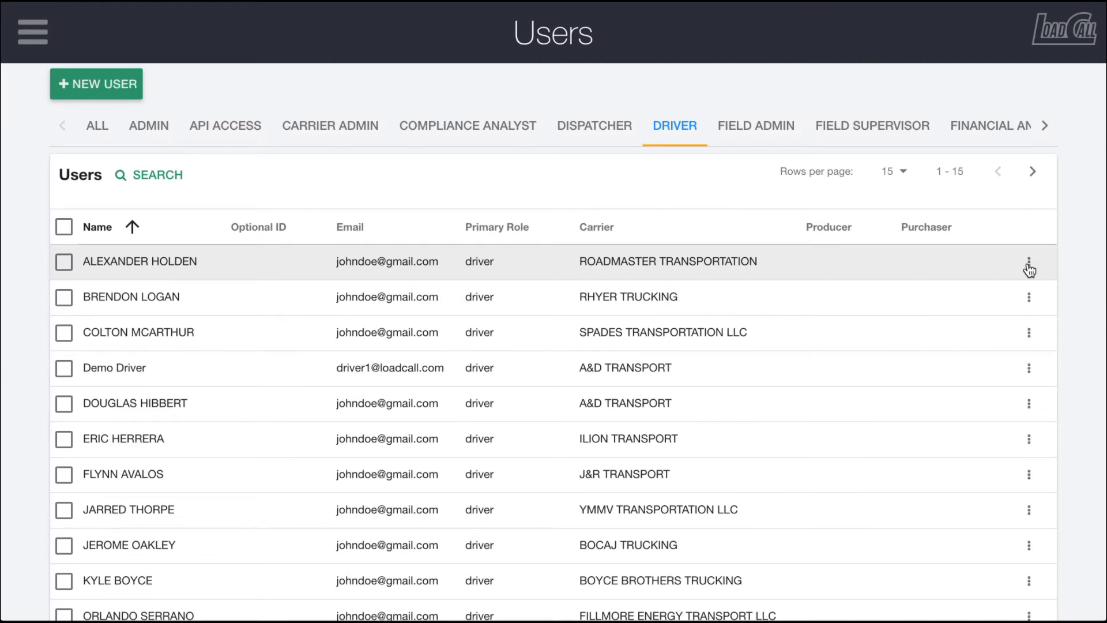
Step: Review the first driver's truck and trailer in Manage Equipment Assignments and close the dialog
left_click(1029, 266)
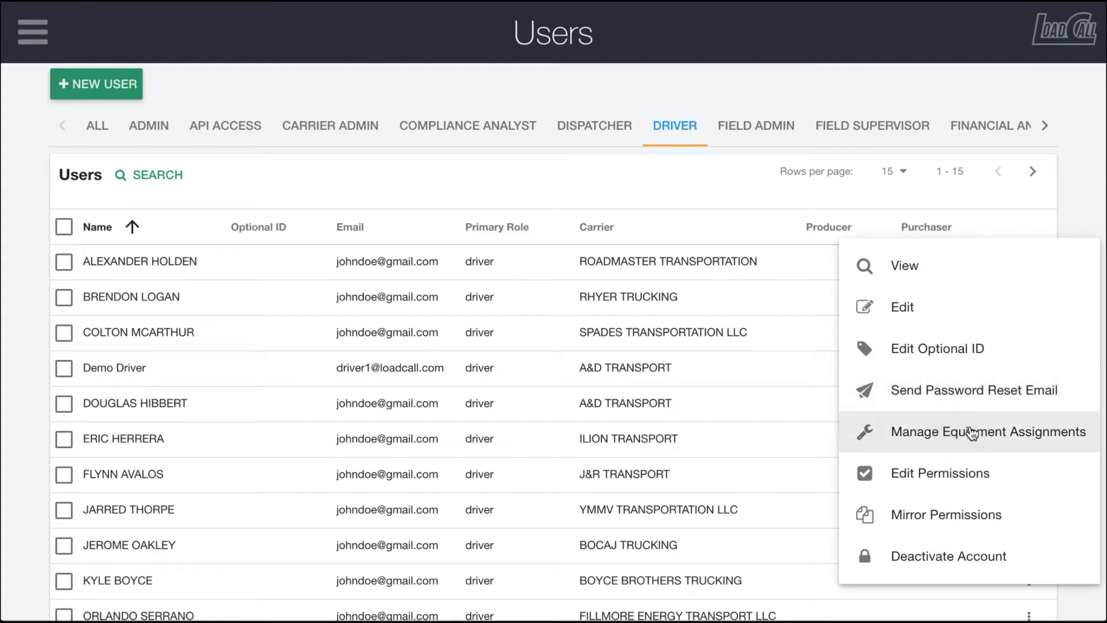
left_click(976, 433)
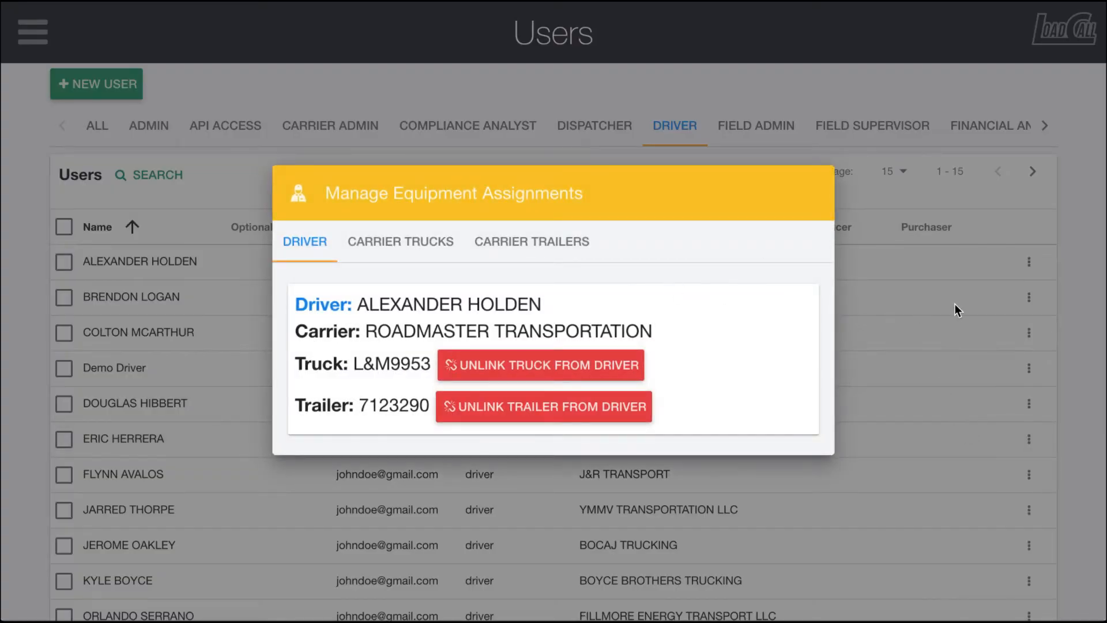
left_click(955, 306)
Step: Open the first driver's user permissions and examine the available roles, the carrier and the customizable permissions
left_click(1029, 262)
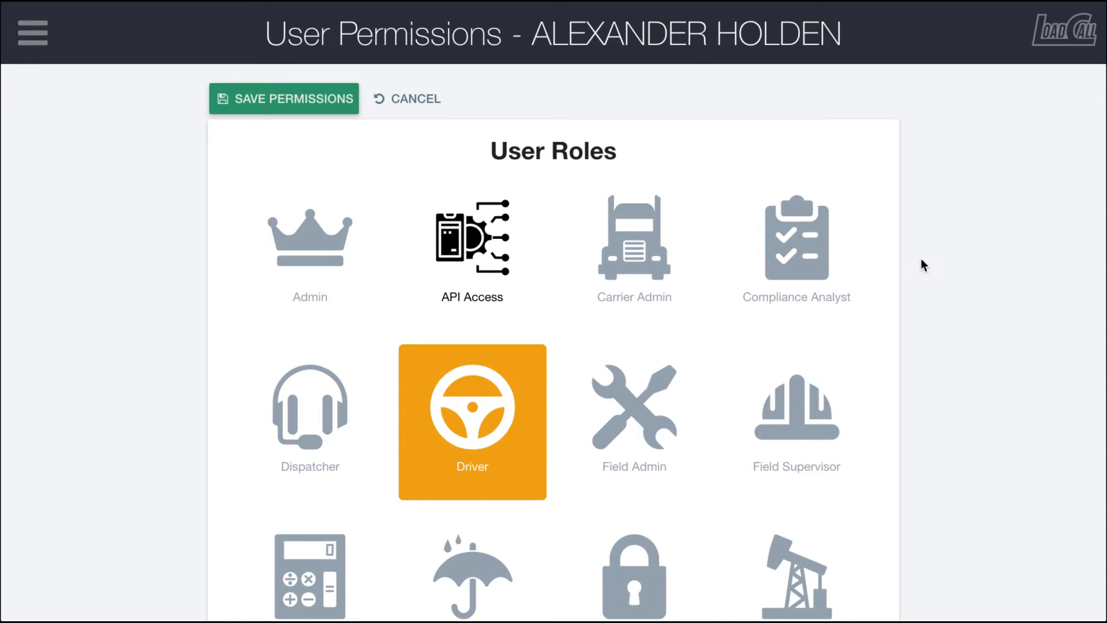
scroll(922, 261, "down", 1)
scroll(922, 261, "up", 1)
scroll(212, 352, "down", 2)
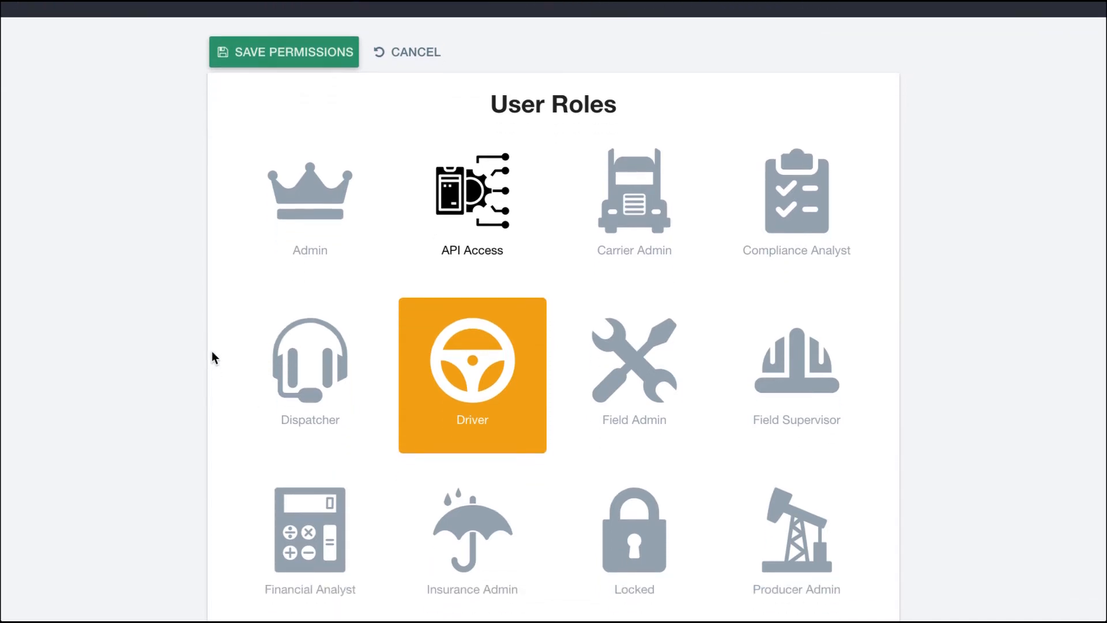
scroll(213, 352, "down", 2)
scroll(212, 352, "up", 2)
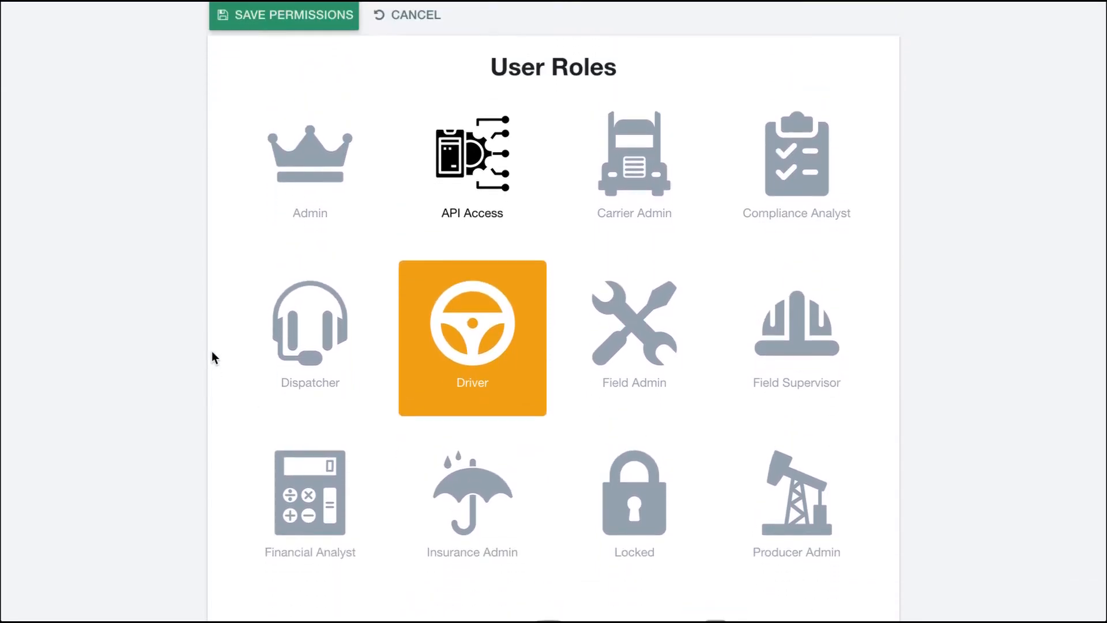
scroll(447, 353, "up", 2)
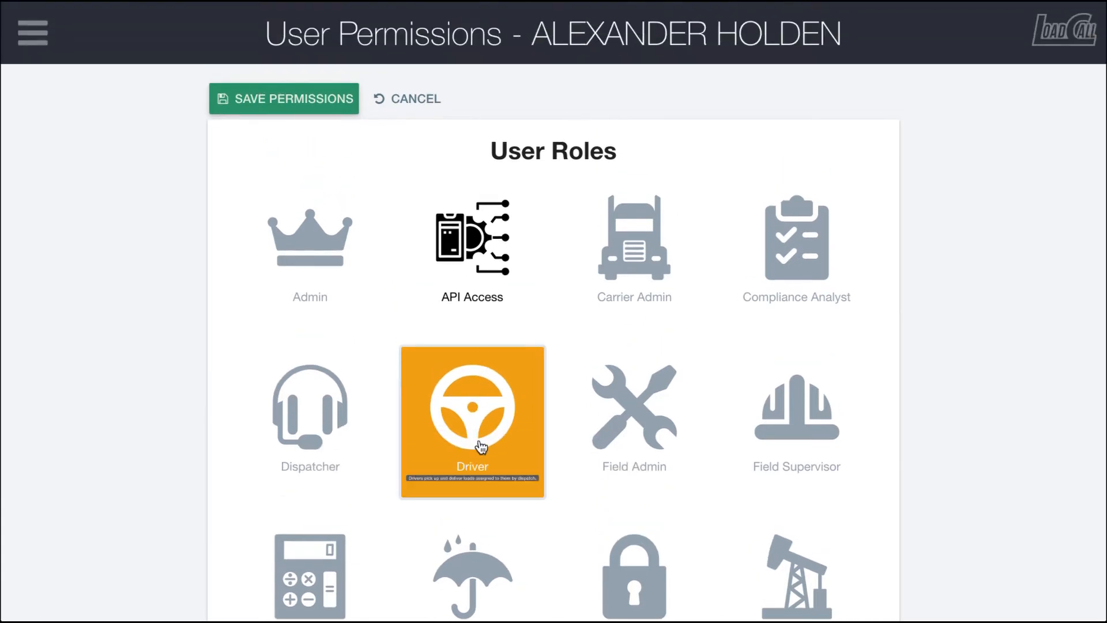
scroll(478, 450, "down", 1)
scroll(478, 450, "down", 12)
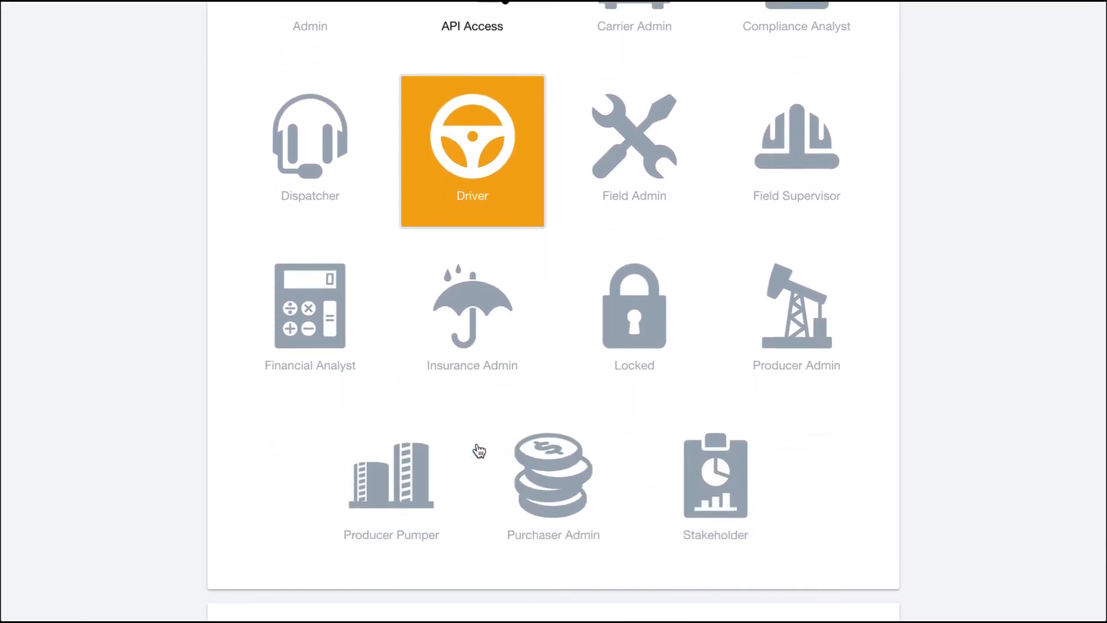
scroll(477, 450, "down", 1)
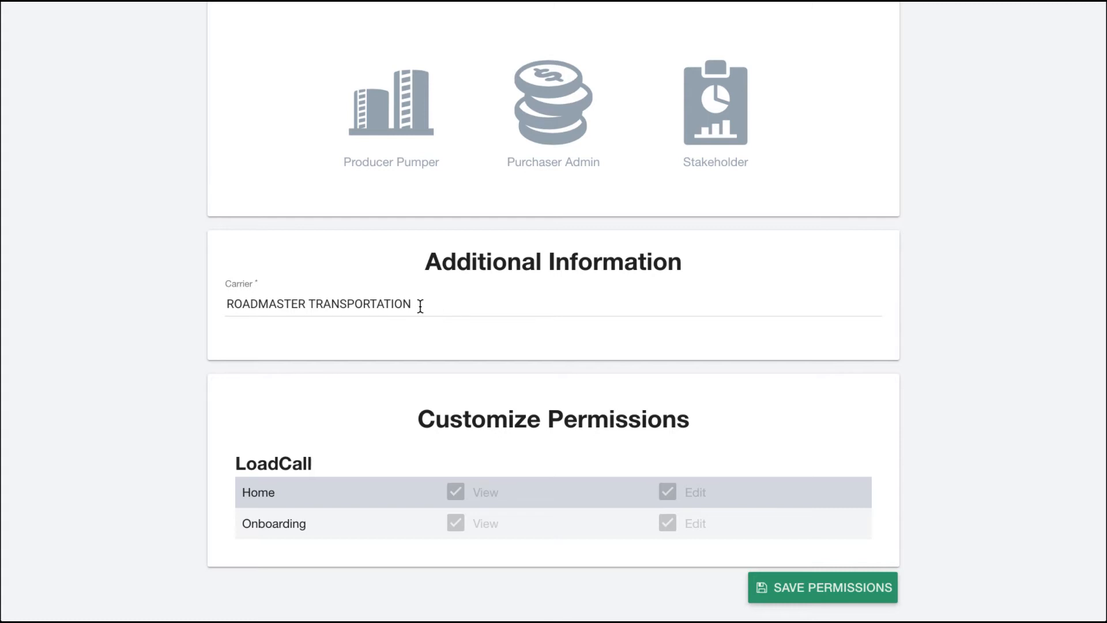
Step: Unselect the Driver role, check the options for Field Supervisor, and set Driver as the primary role again
scroll(483, 331, "up", 13)
left_click(490, 388)
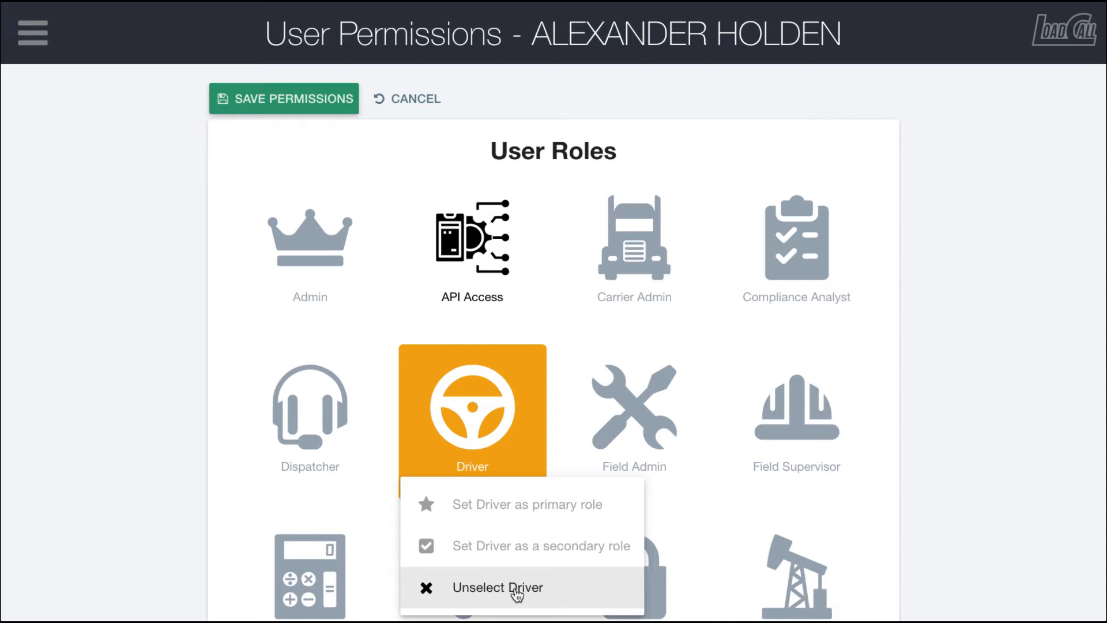
left_click(487, 588)
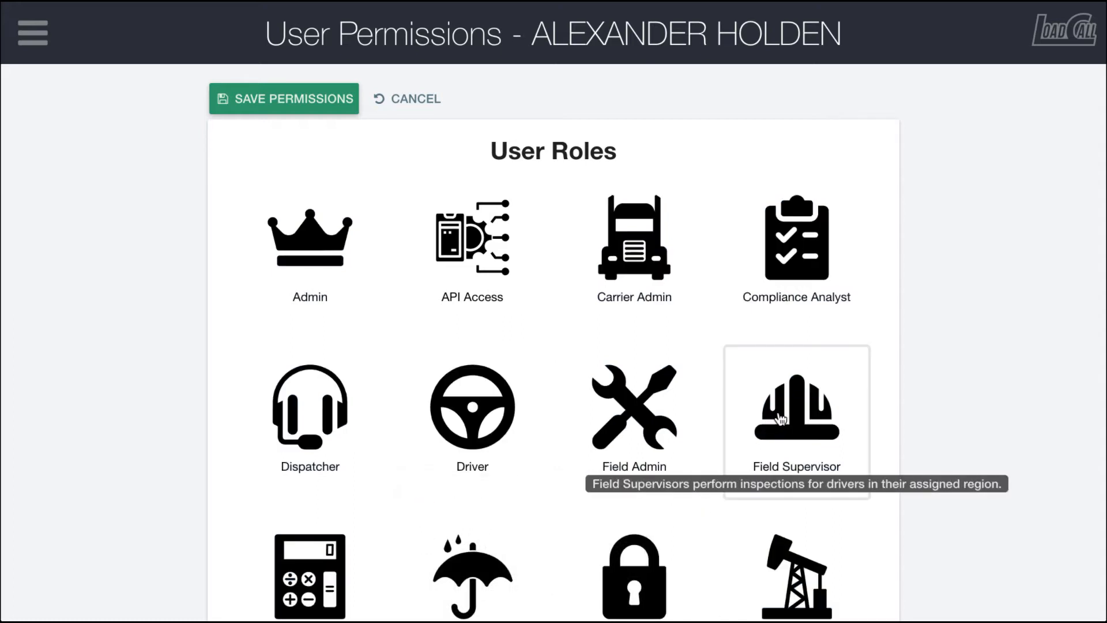
left_click(779, 418)
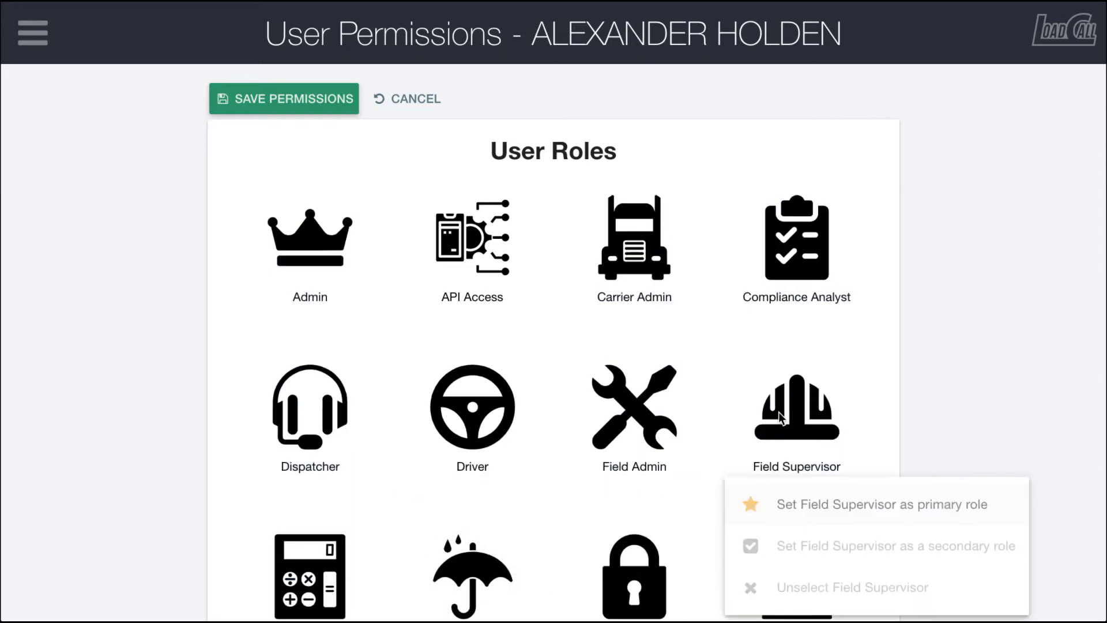
left_click(458, 410)
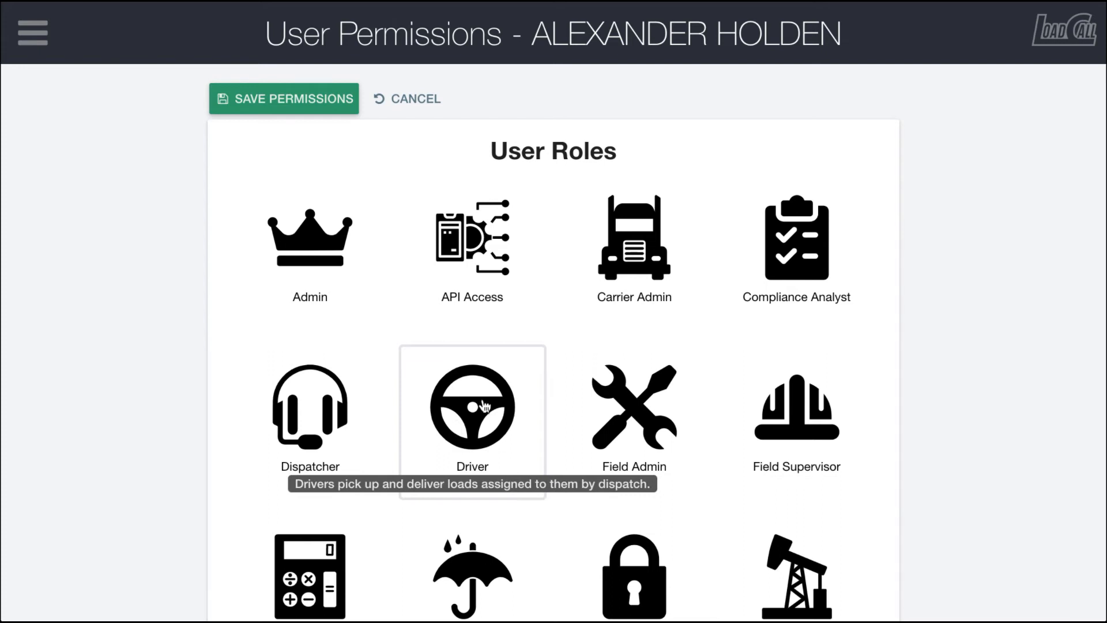
left_click(486, 406)
left_click(512, 501)
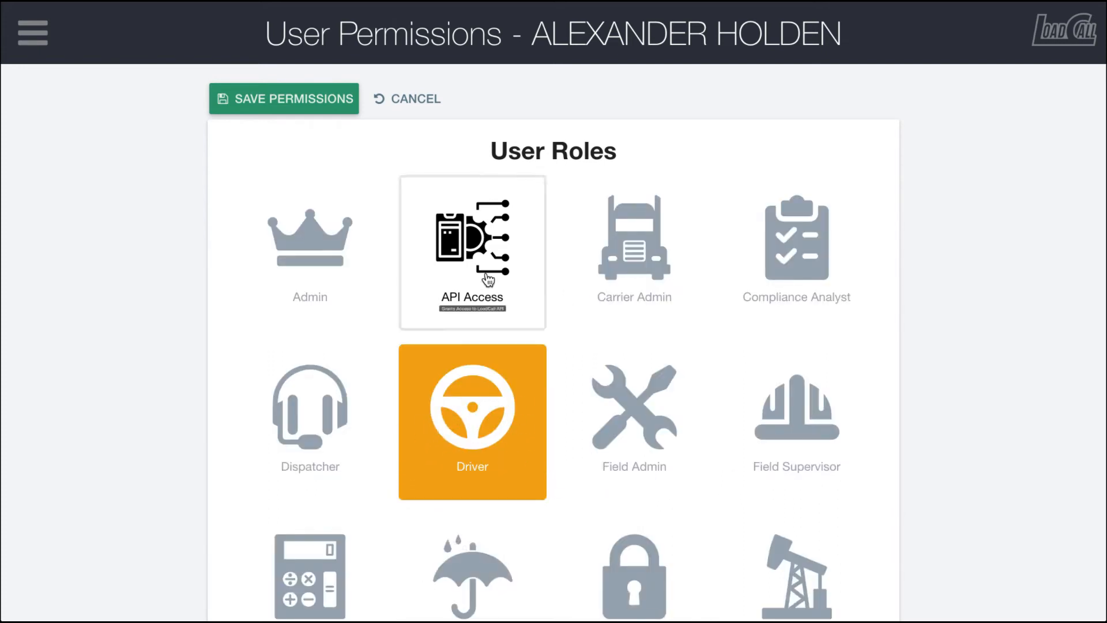
Step: Unselect the Driver role and set Field Supervisor as the user's primary role
scroll(673, 483, "down", 5)
scroll(675, 480, "up", 4)
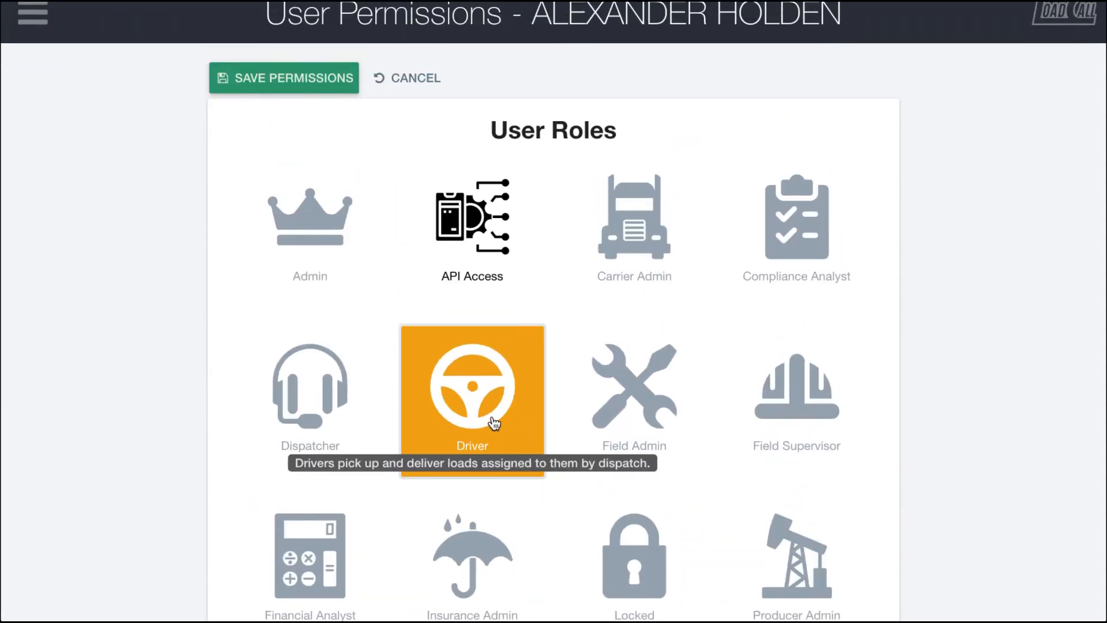
left_click(494, 424)
left_click(436, 578)
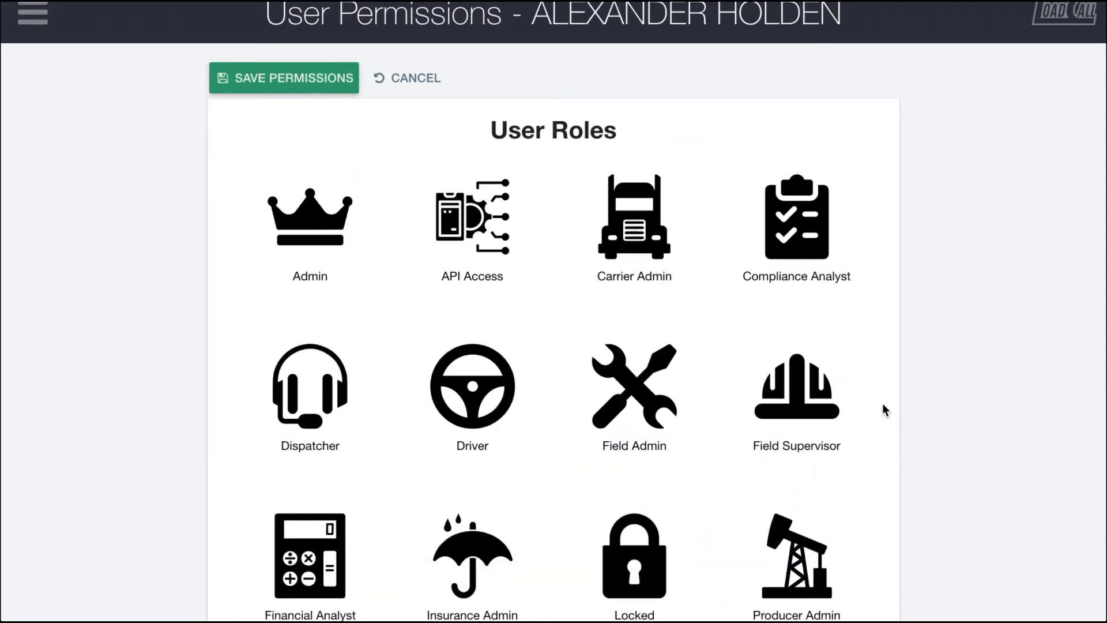
left_click(825, 439)
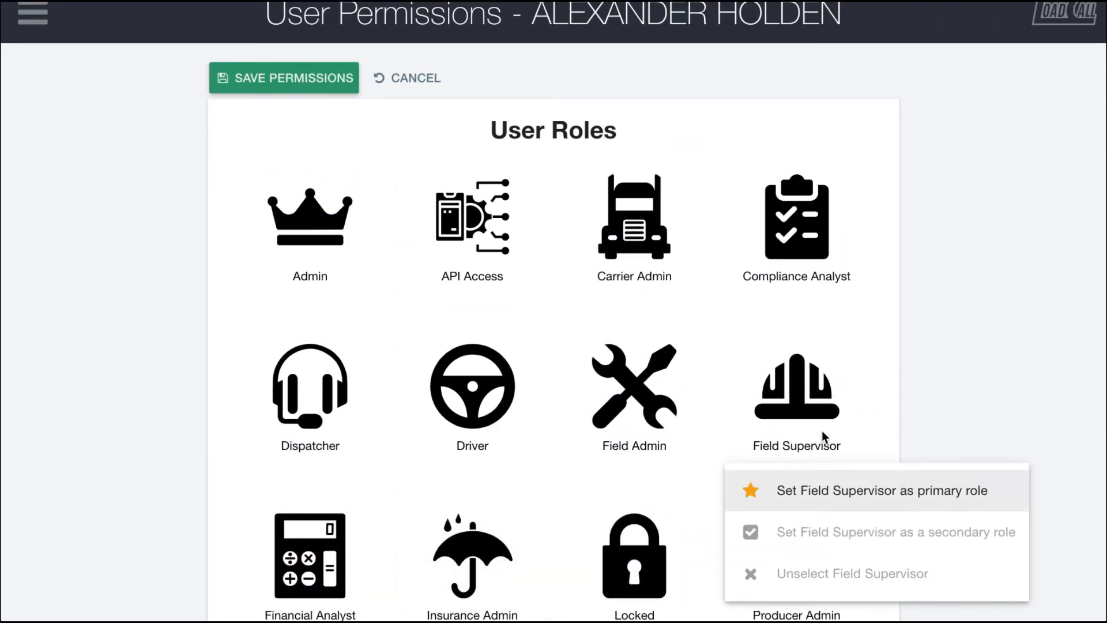
left_click(791, 494)
Step: Set Driver and Dispatcher as secondary roles alongside the Field Supervisor primary role
scroll(643, 340, "down", 1)
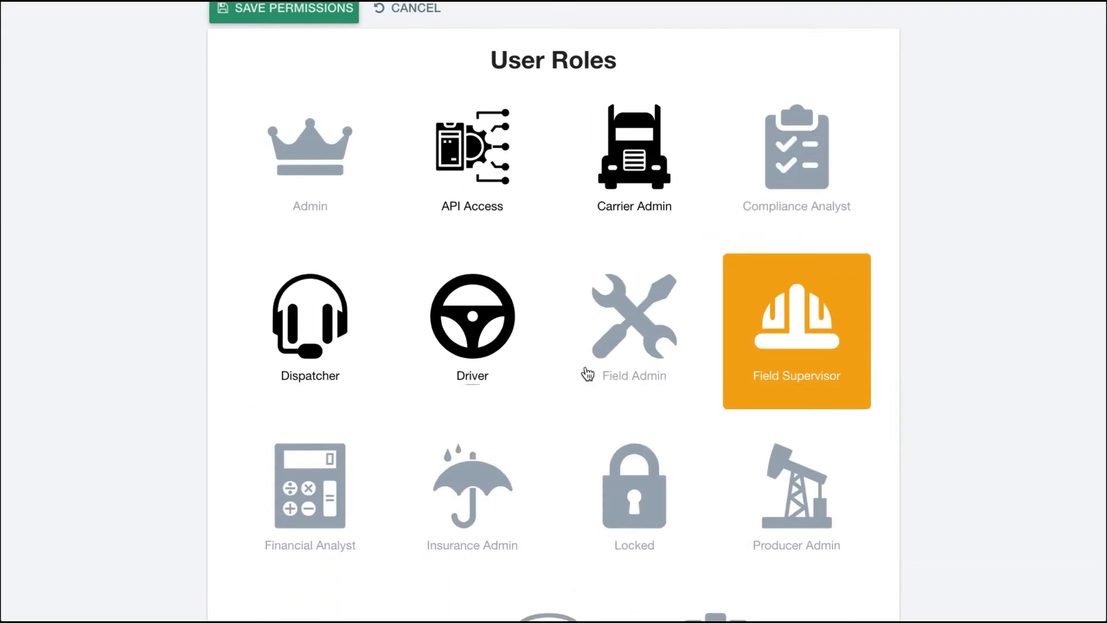
scroll(591, 376, "down", 4)
scroll(596, 376, "up", 3)
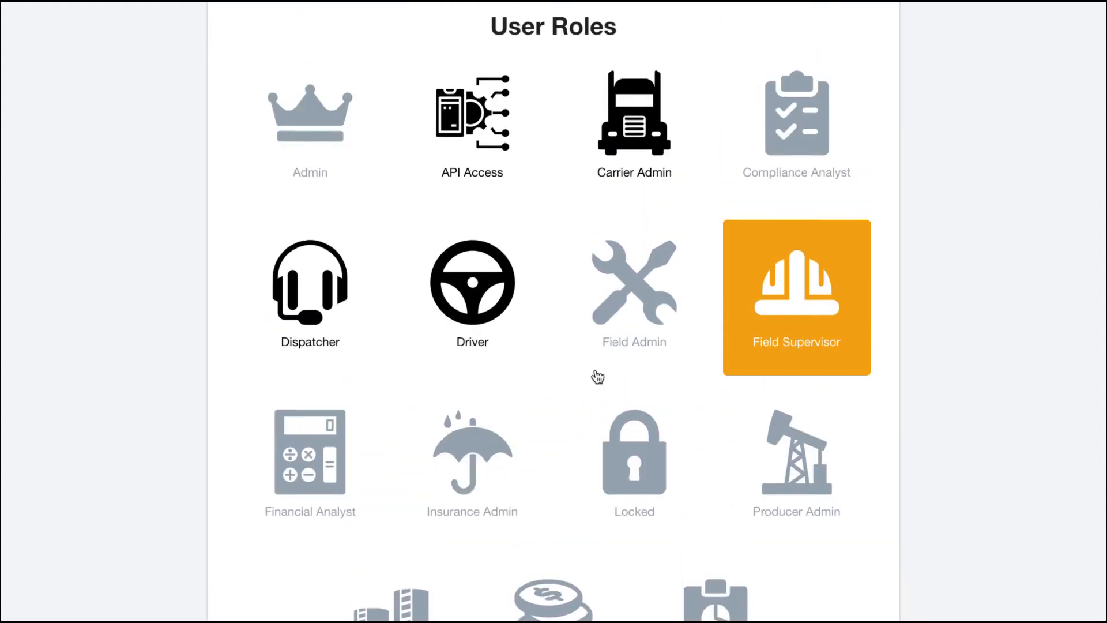
scroll(597, 377, "up", 2)
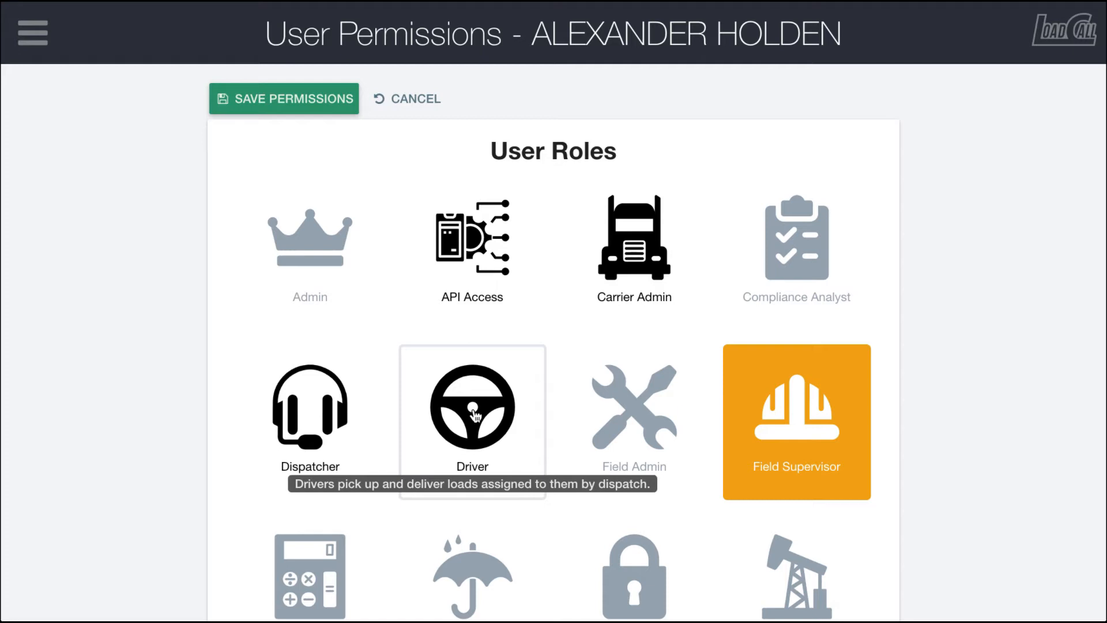
left_click(475, 413)
left_click(495, 545)
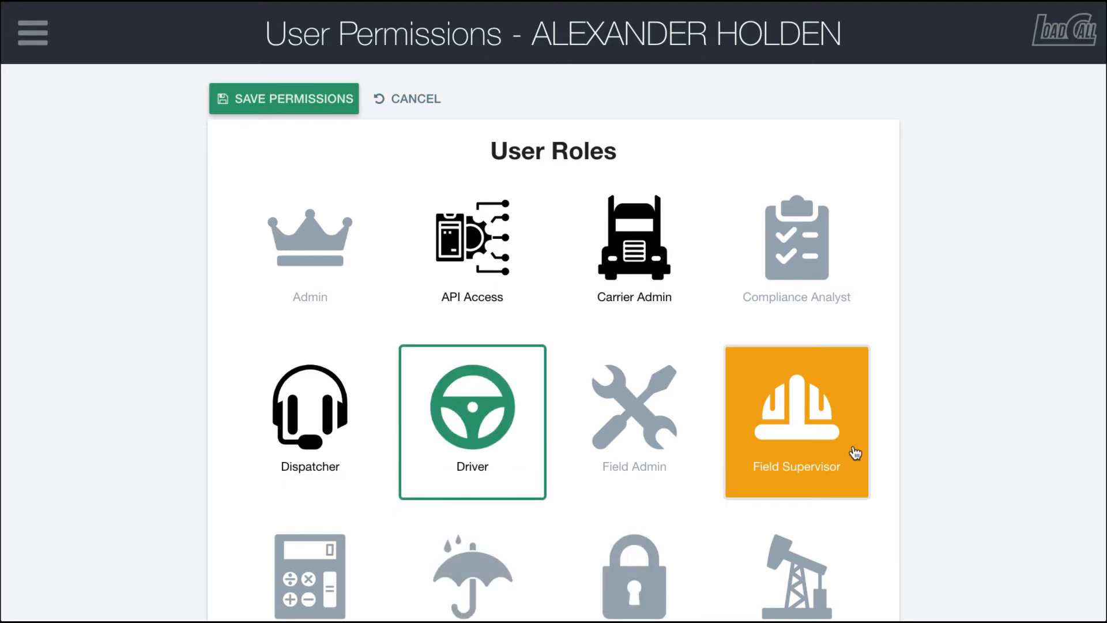
left_click(342, 378)
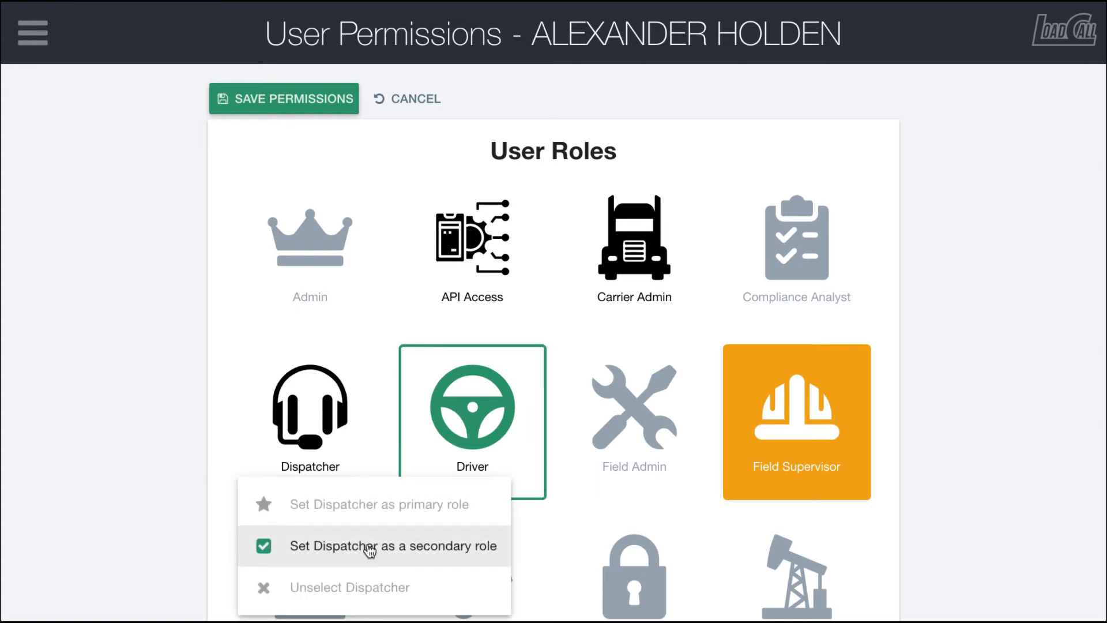
left_click(366, 549)
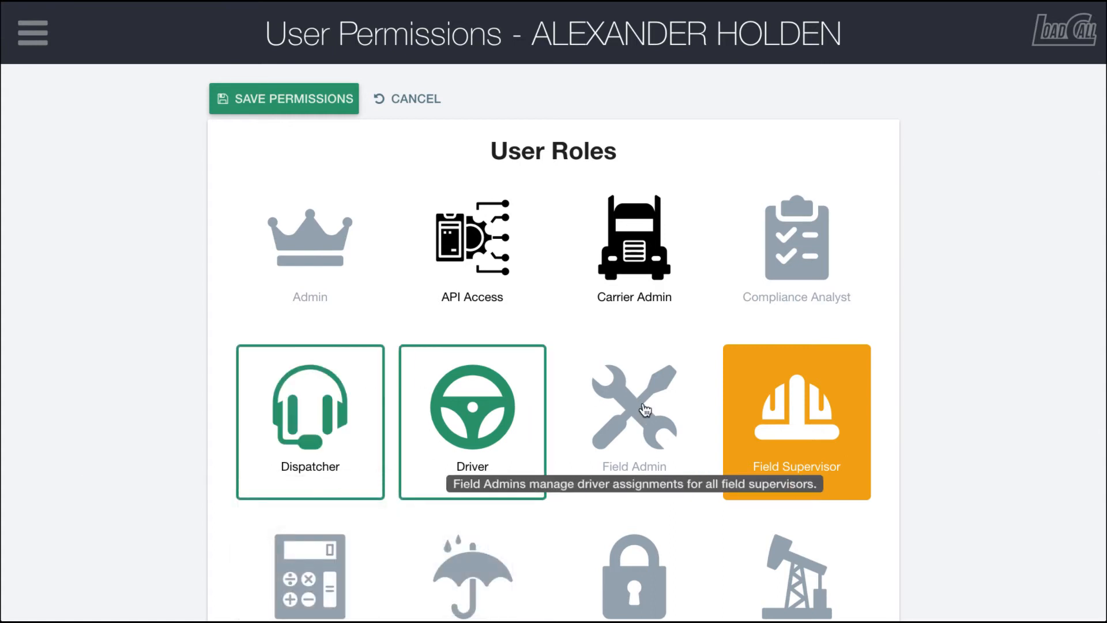
Step: Examine the Additional Information fields and the Home, Dispatch and Compliance view and edit rights under Customize Permissions
scroll(645, 410, "down", 3)
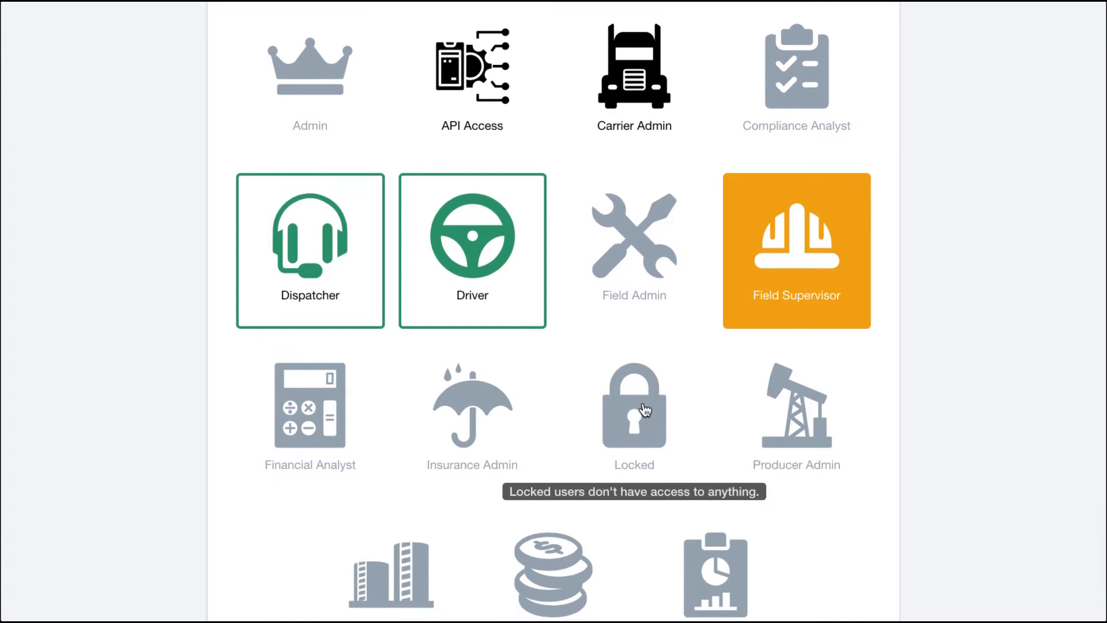
scroll(645, 410, "down", 10)
scroll(645, 410, "down", 3)
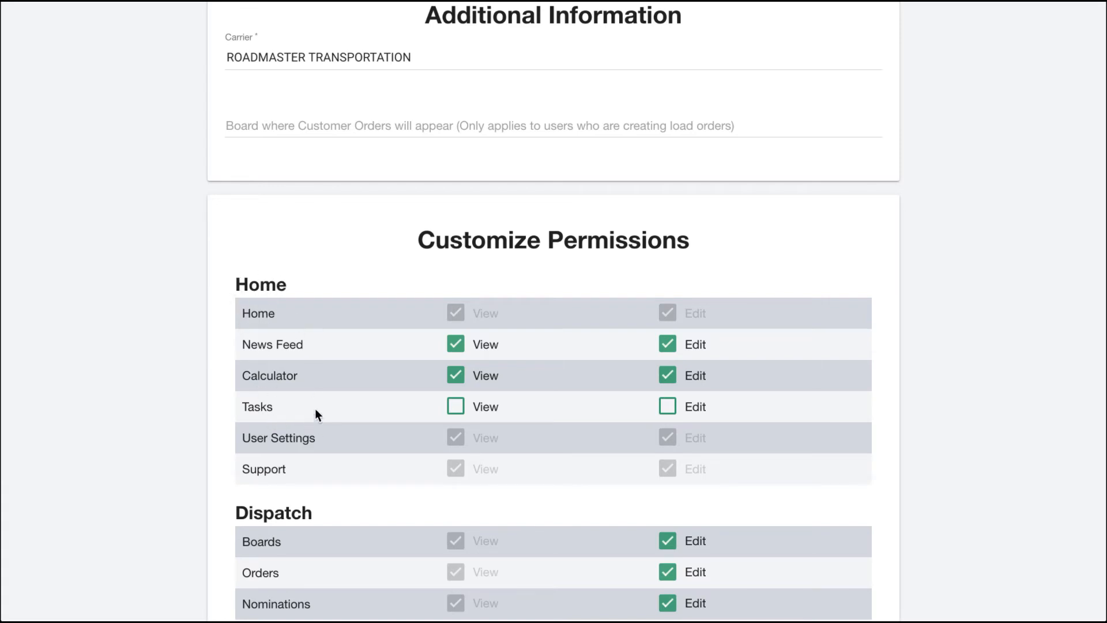
scroll(315, 408, "down", 3)
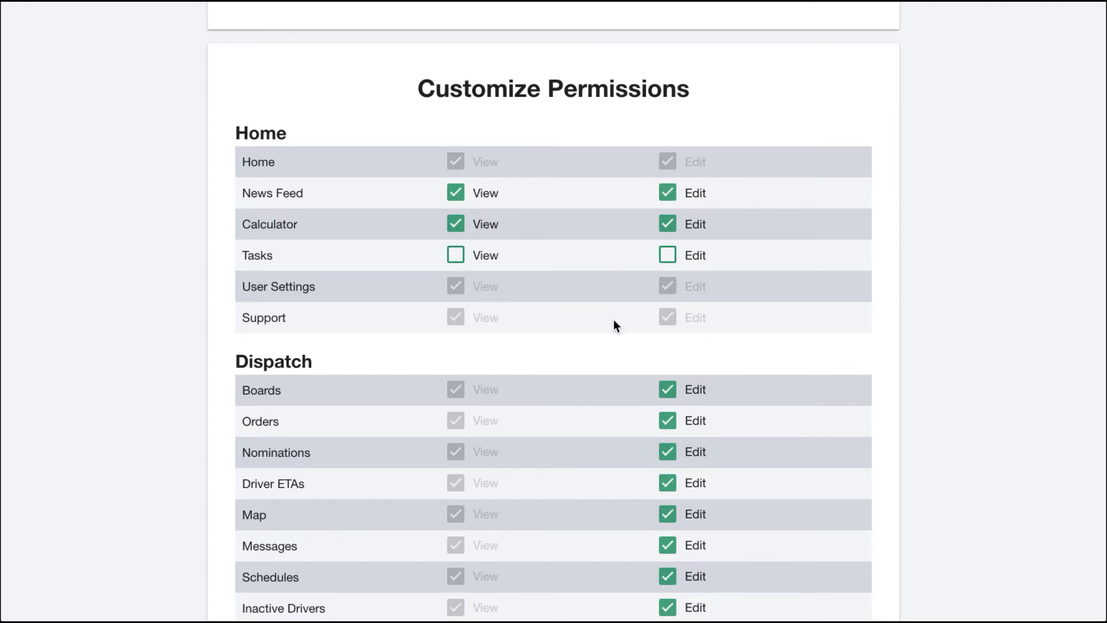
scroll(614, 322, "up", 15)
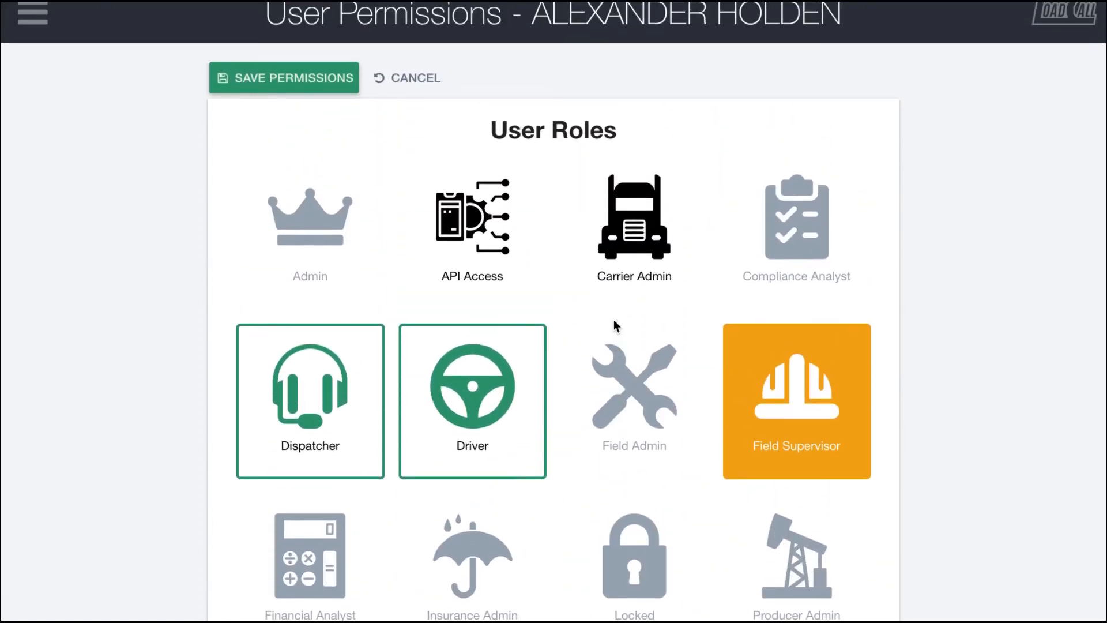
scroll(614, 324, "down", 15)
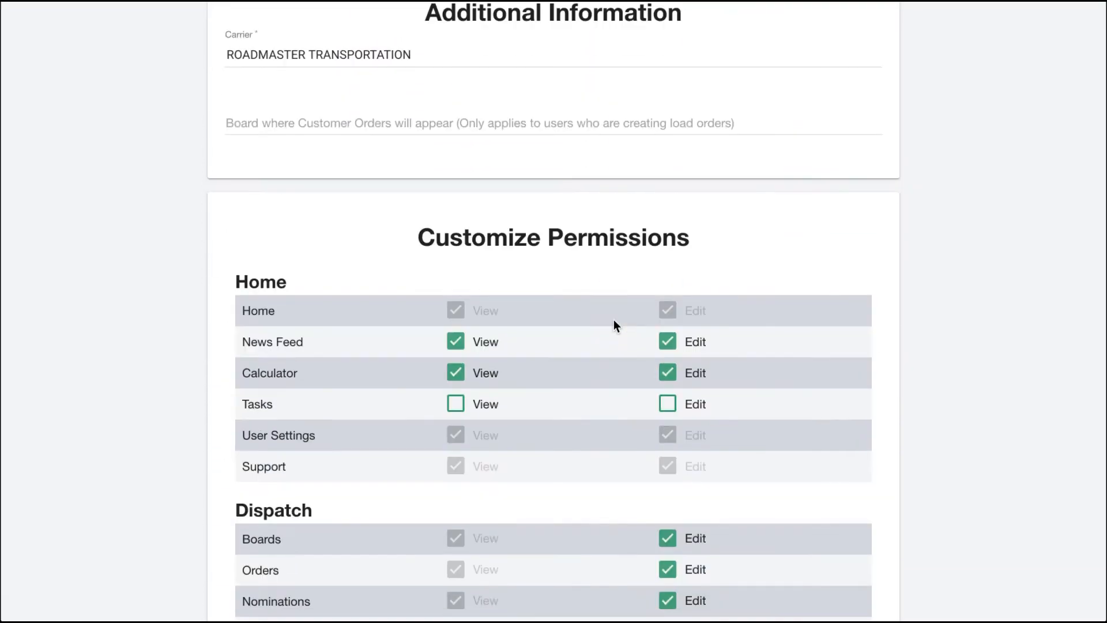
scroll(614, 322, "down", 8)
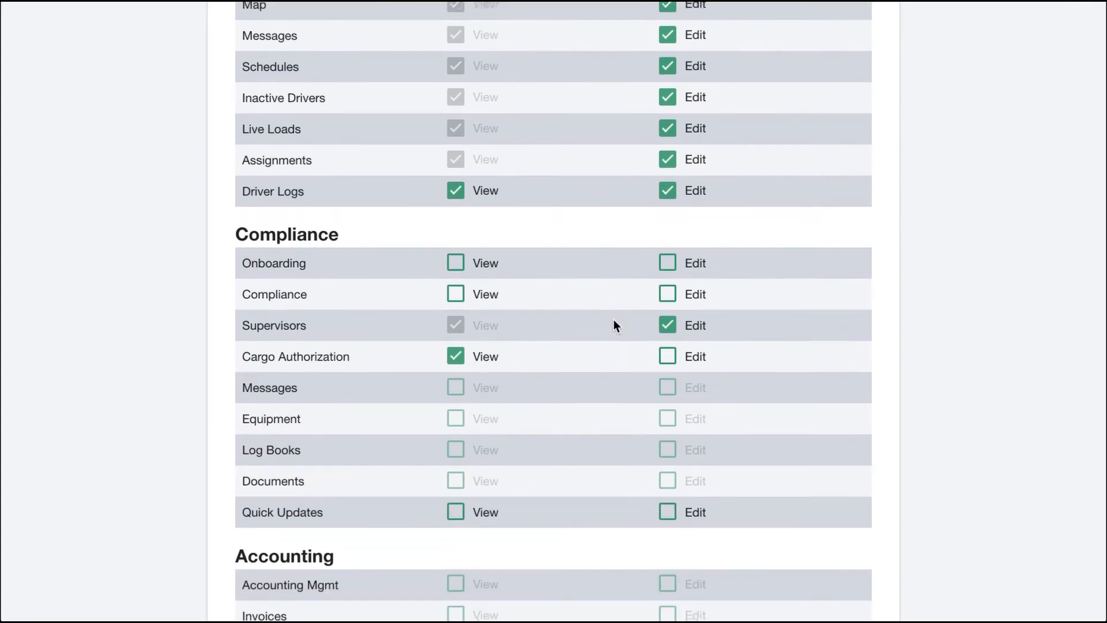
Step: Toggle the Edit rights for Map, Messages and Schedules under Dispatch, leaving all three granted
scroll(614, 320, "up", 4)
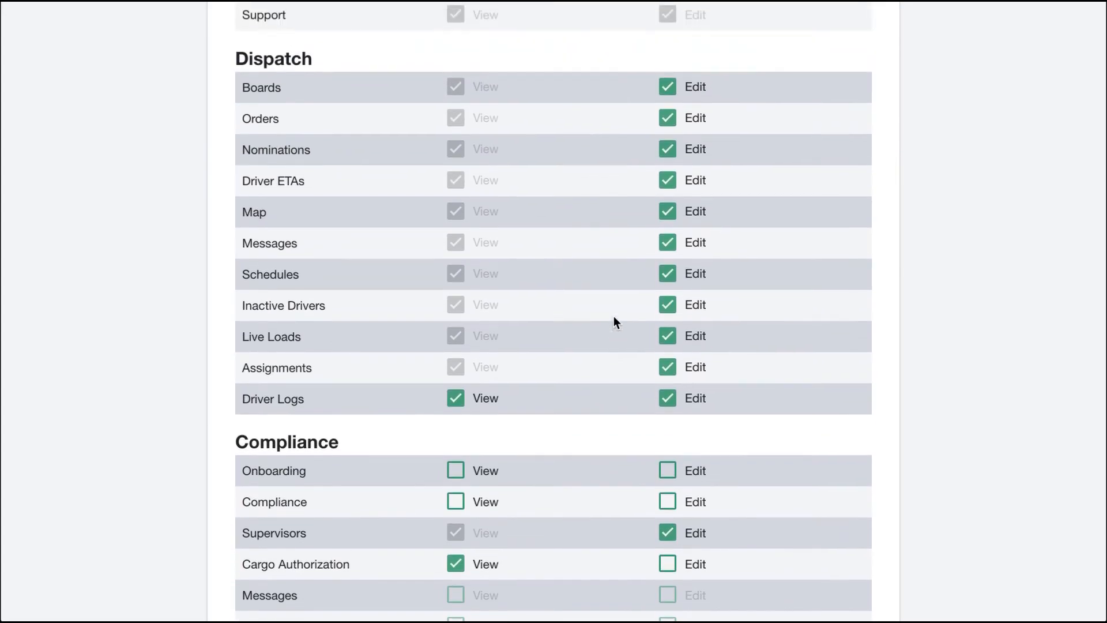
scroll(614, 322, "up", 2)
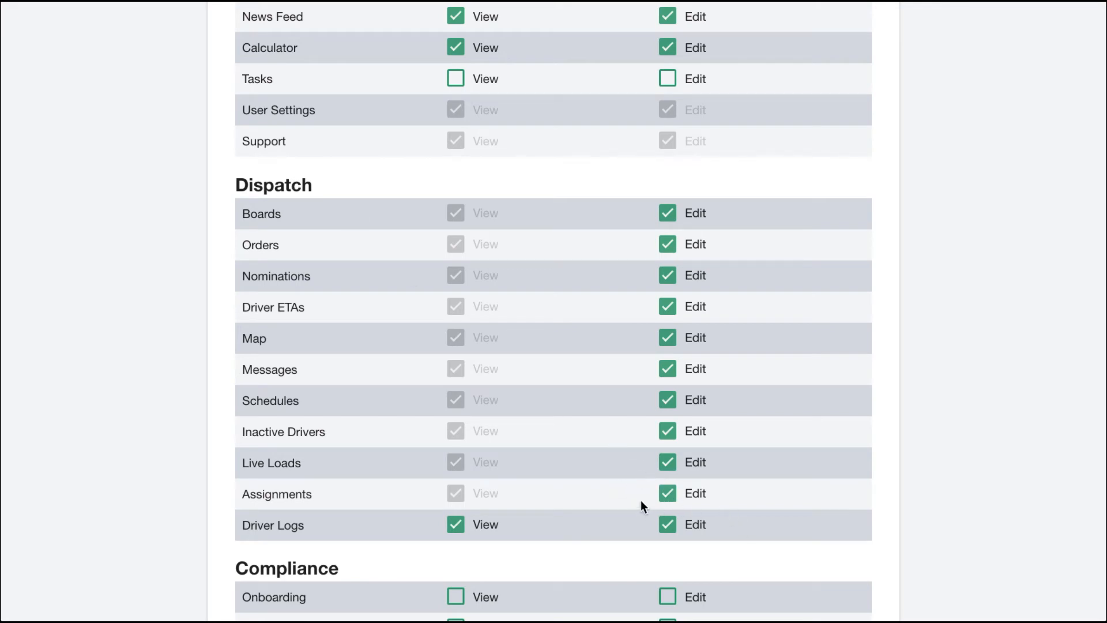
left_click(668, 338)
left_click(668, 368)
left_click(669, 342)
left_click(668, 370)
left_click(667, 400)
Step: Grant the Edit and View rights for Tasks under Home and check the selected roles
scroll(635, 373, "up", 5)
scroll(635, 372, "up", 1)
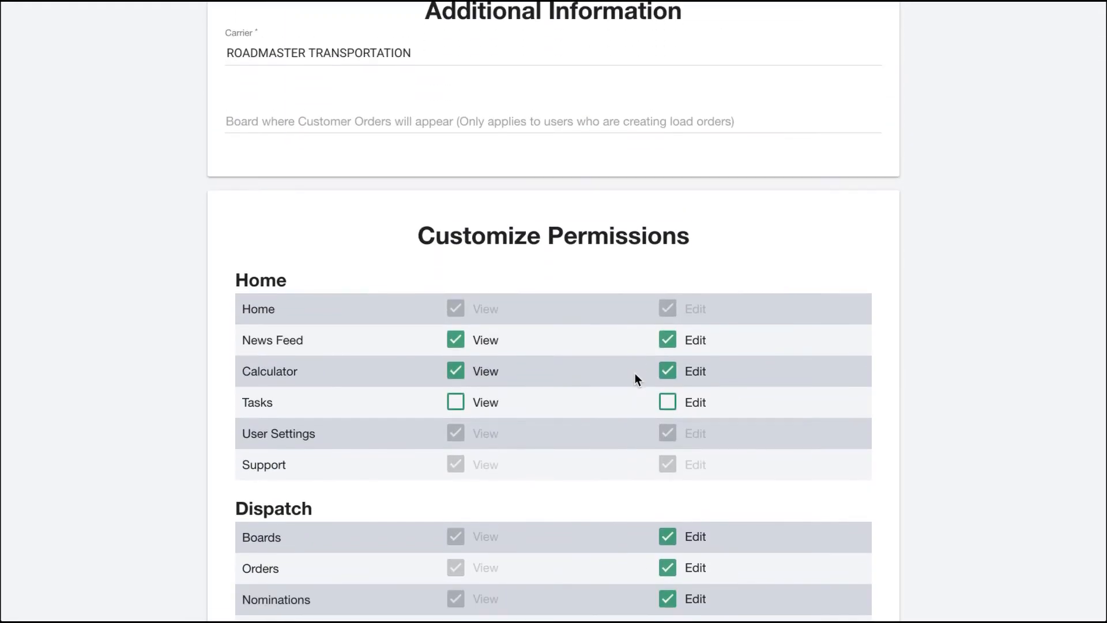
left_click(669, 398)
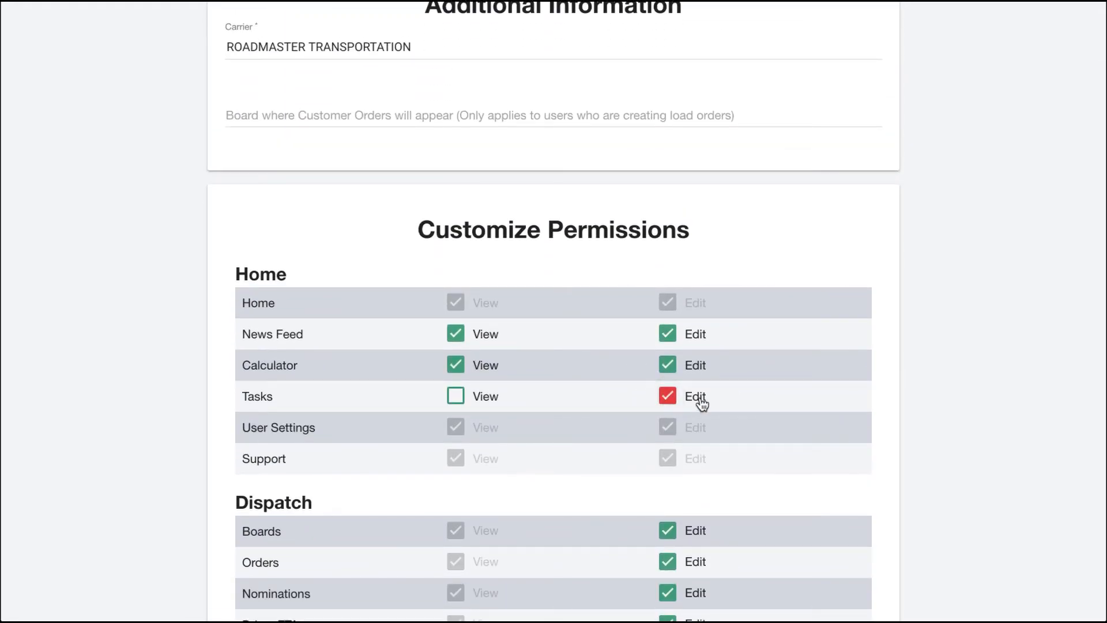
left_click(455, 396)
scroll(650, 426, "up", 12)
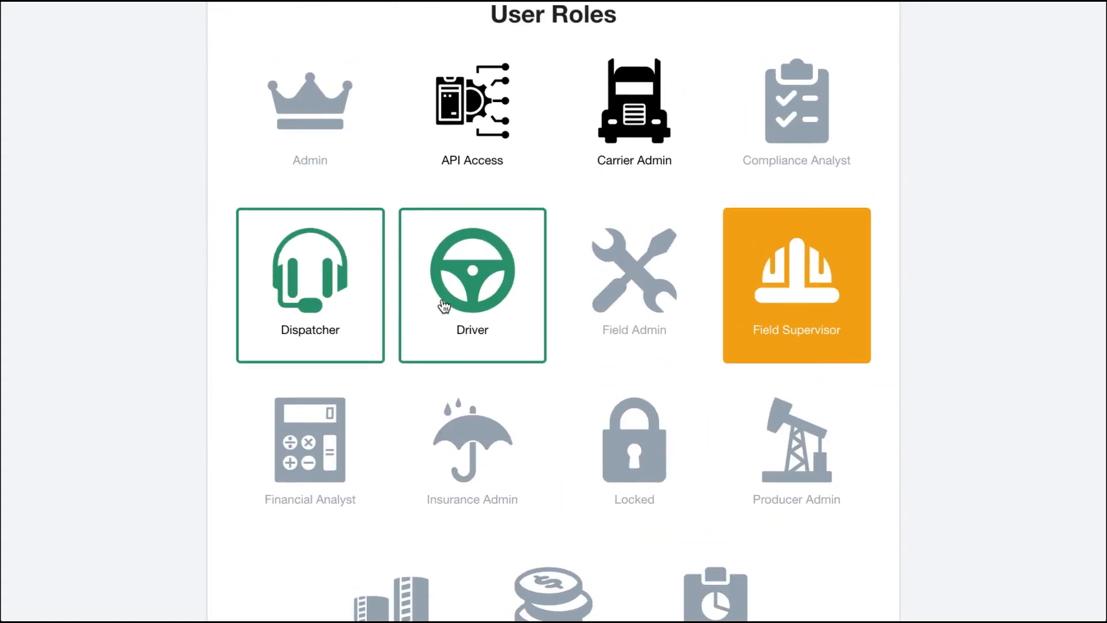
Step: Remove the custom Edit and View rights for Tasks under Home
scroll(738, 399, "down", 7)
scroll(738, 399, "down", 6)
left_click(668, 354)
left_click(464, 354)
Step: Examine the Dispatch, Compliance, Accounting, Data and Directory rights that the Field Supervisor, Dispatcher and Driver roles grant
scroll(600, 388, "down", 4)
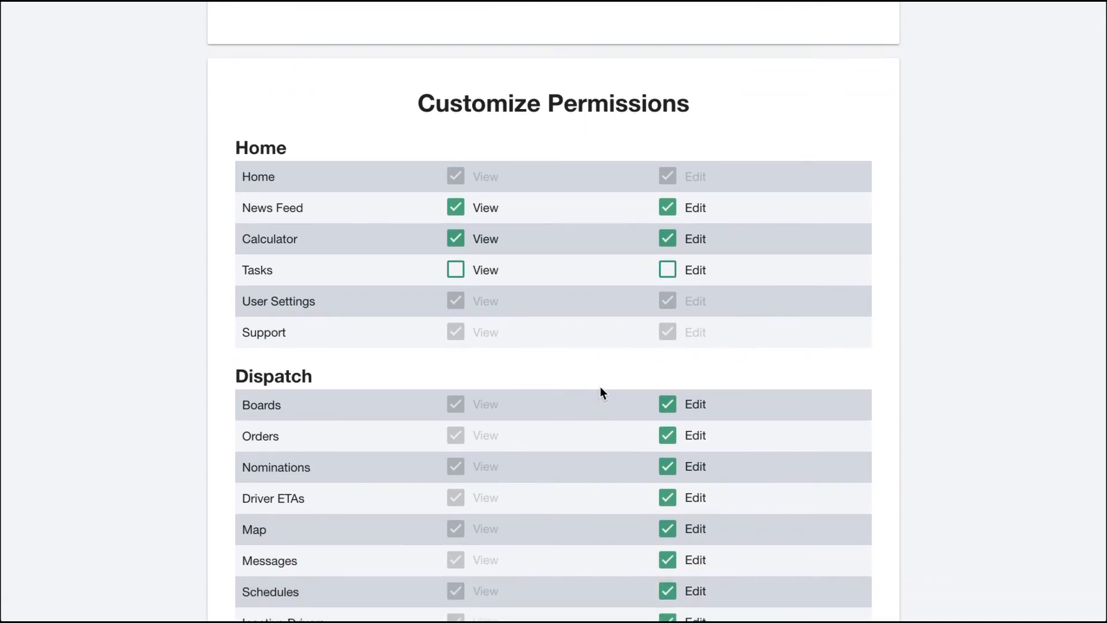
scroll(600, 387, "down", 10)
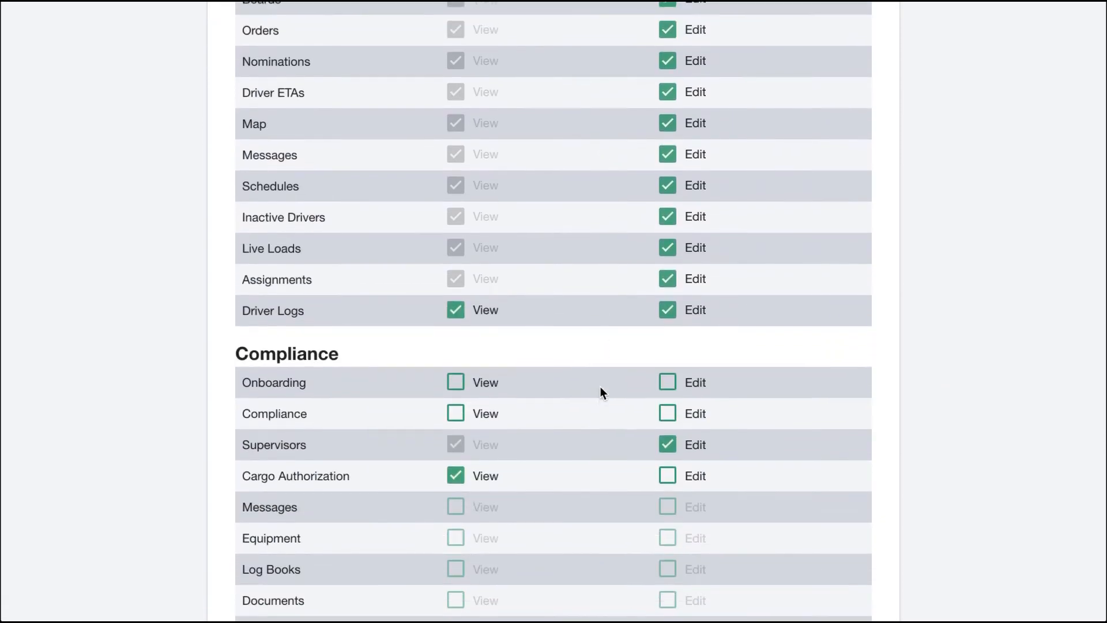
scroll(600, 386, "down", 7)
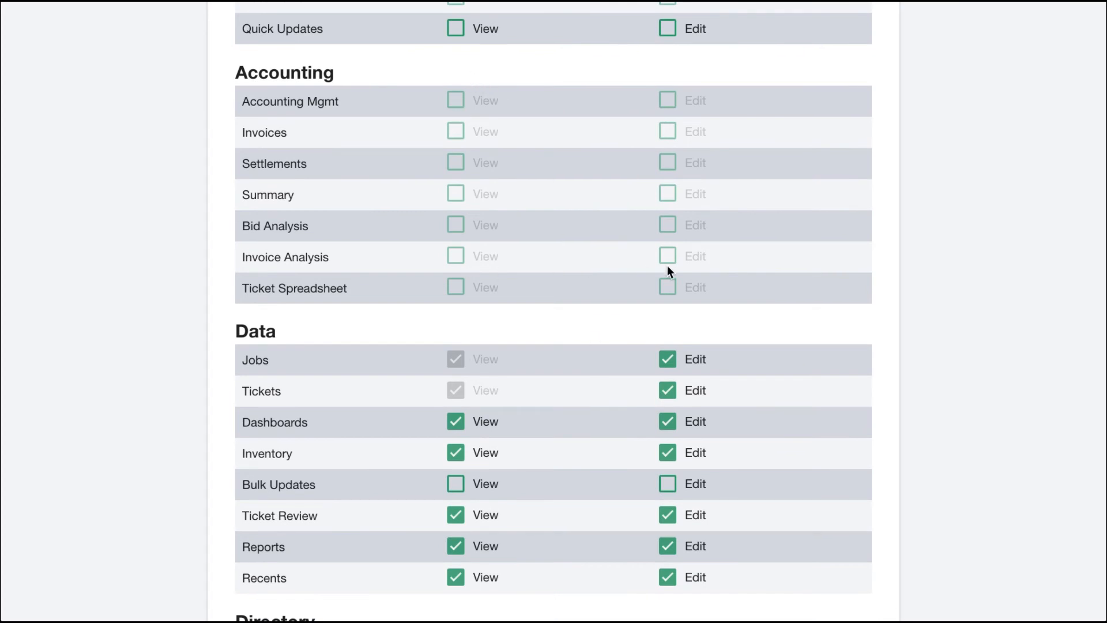
scroll(521, 154, "up", 18)
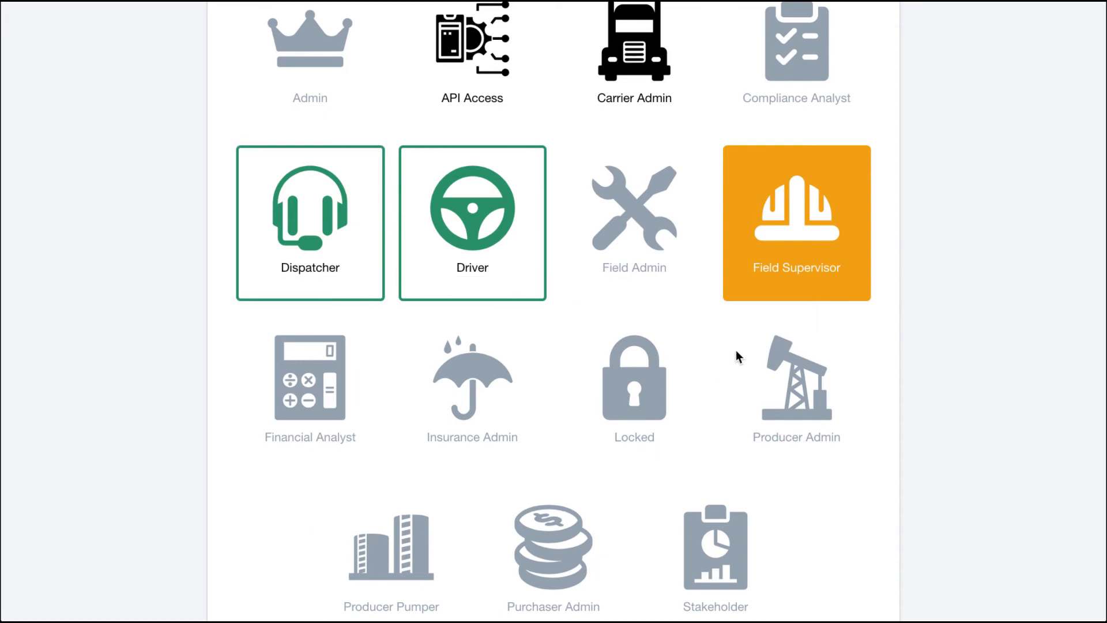
scroll(736, 351, "down", 14)
scroll(736, 351, "down", 20)
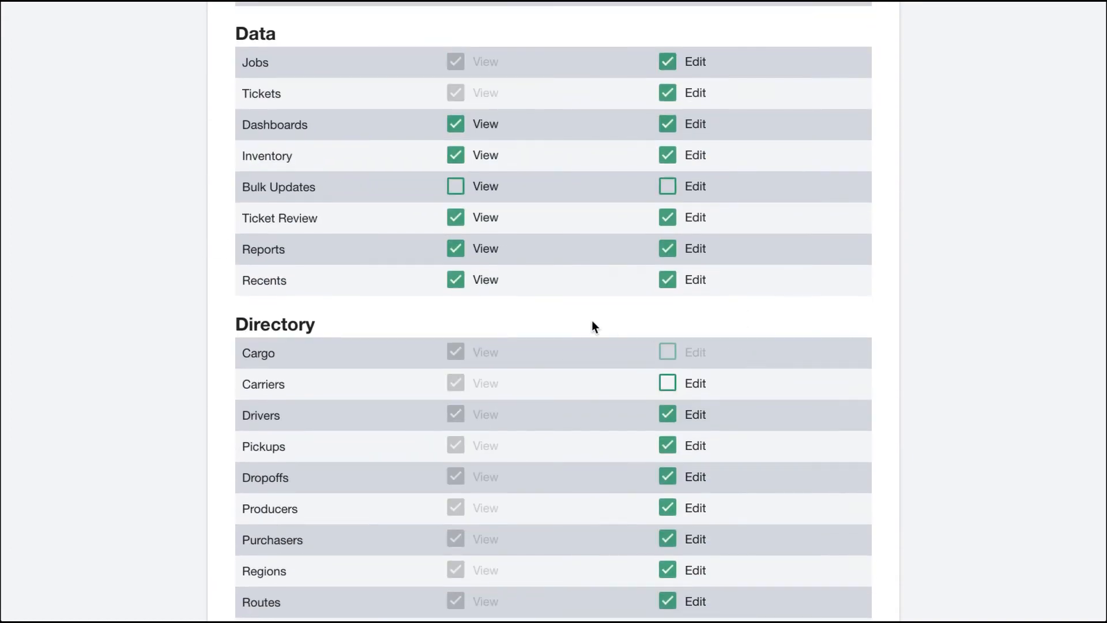
scroll(592, 321, "up", 18)
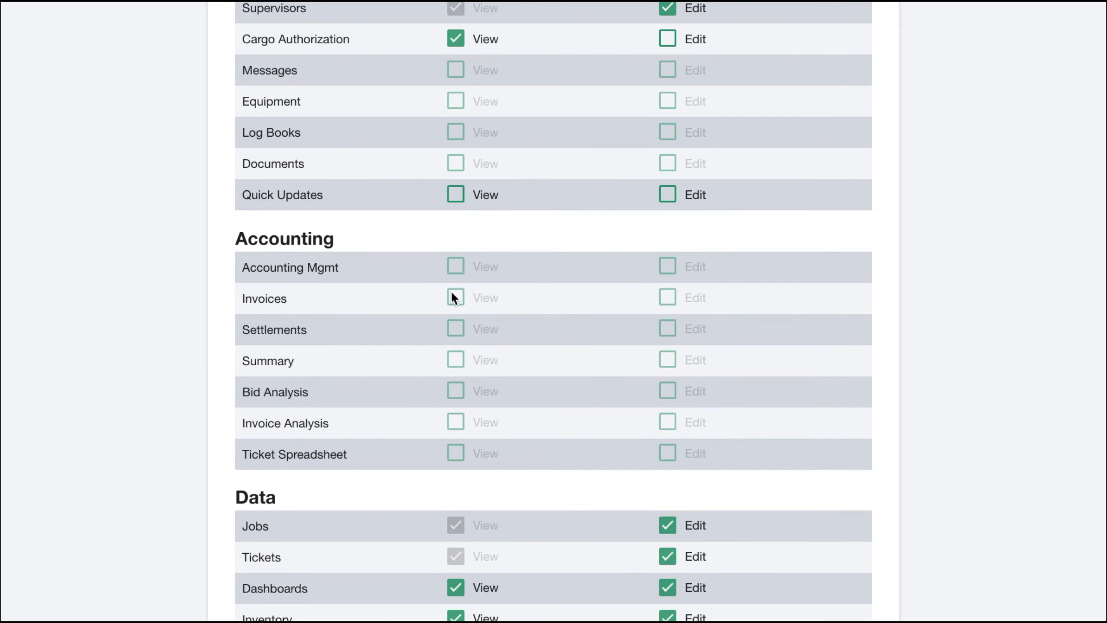
scroll(572, 386, "down", 5)
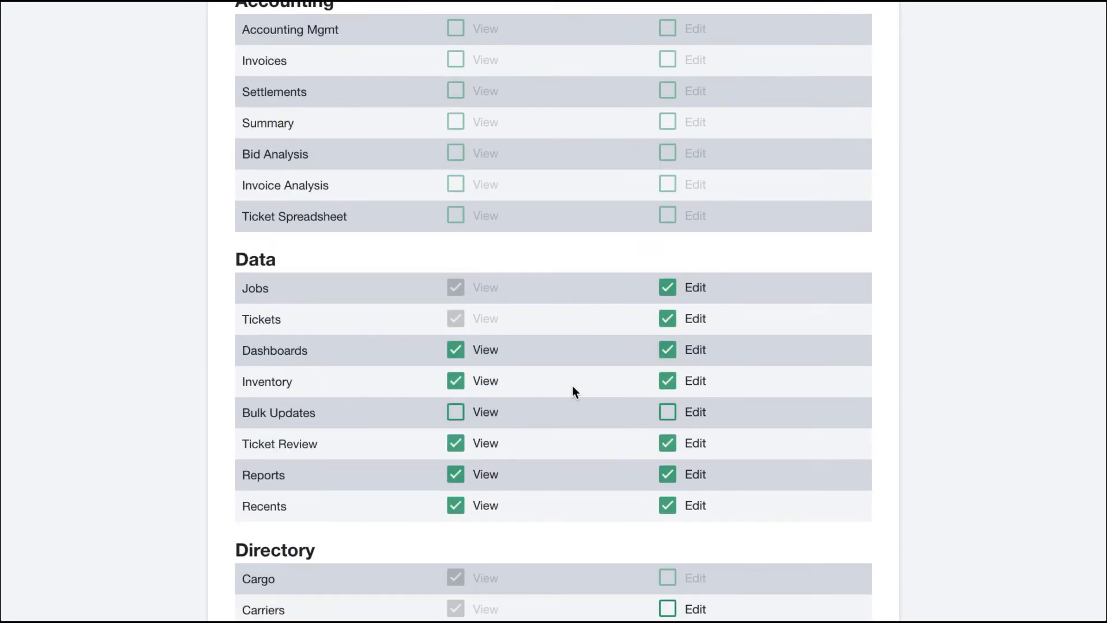
Step: Unselect the Field Supervisor role and set Financial Analyst as the user's primary role
scroll(572, 385, "up", 20)
scroll(572, 385, "up", 5)
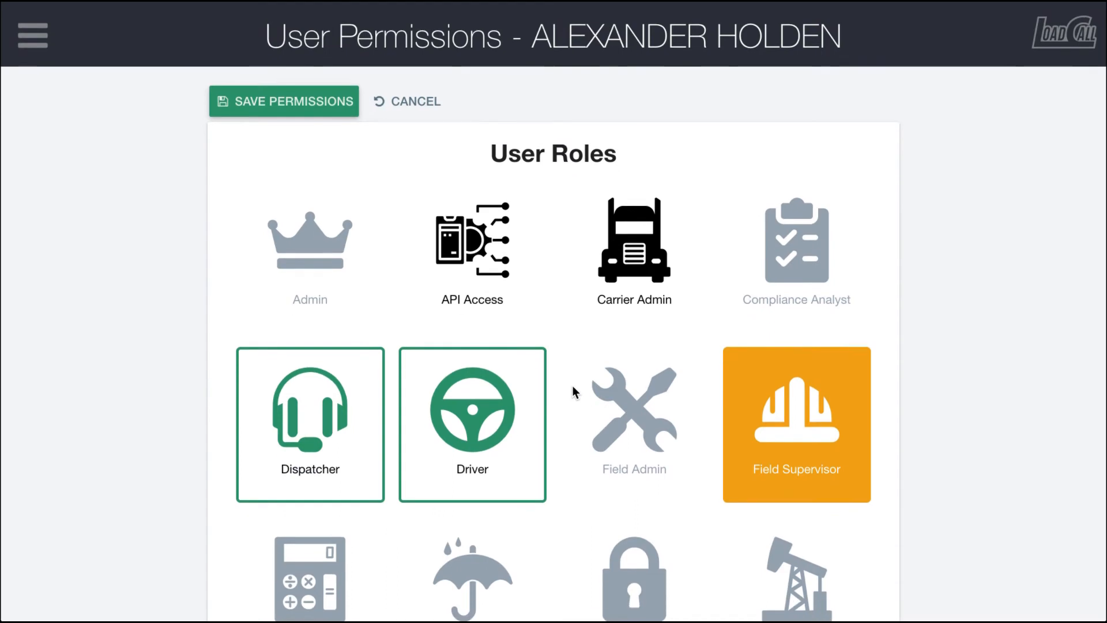
left_click(815, 425)
left_click(790, 591)
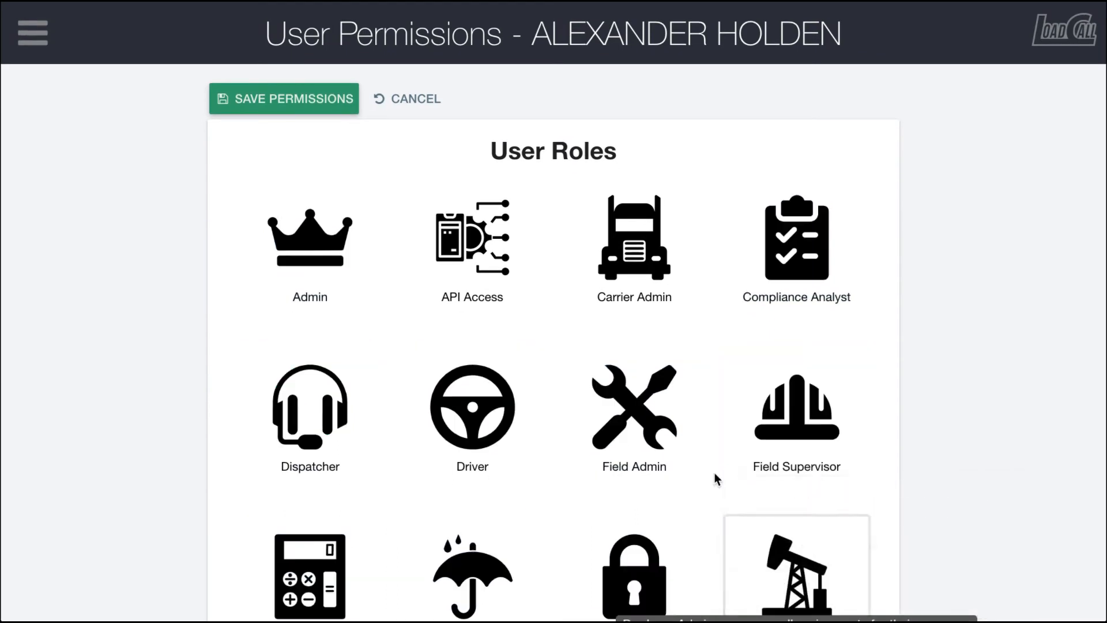
scroll(594, 376, "down", 3)
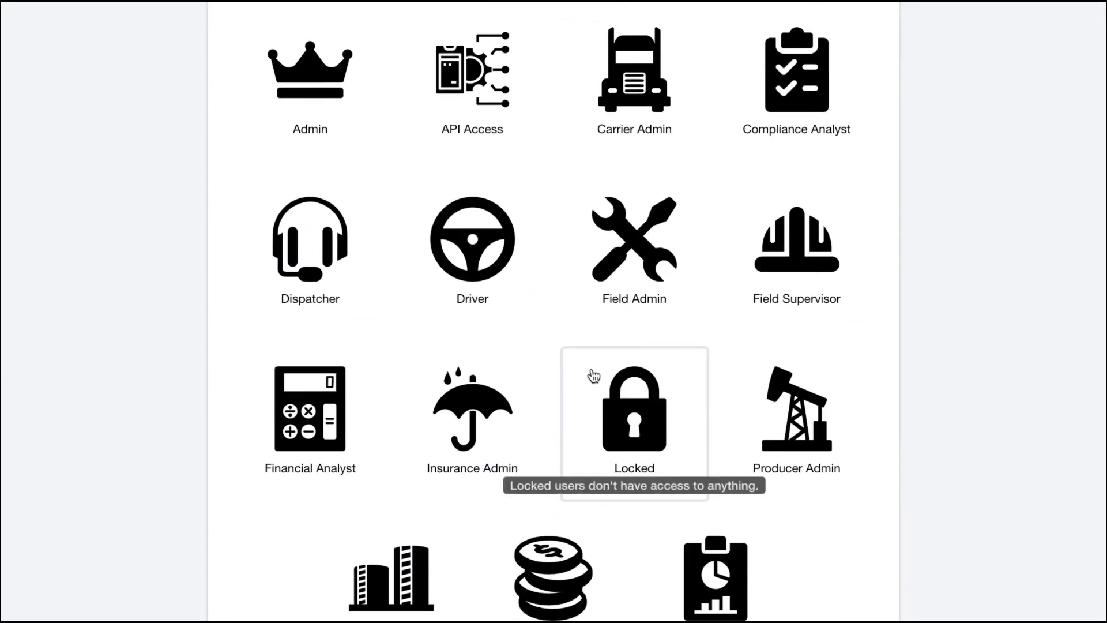
left_click(300, 386)
left_click(296, 507)
Step: Under Accounting, remove the View and Edit rights for Accounting Mgmt and the Edit rights for Settlements, Summary and Ticket Spreadsheet
scroll(579, 439, "down", 15)
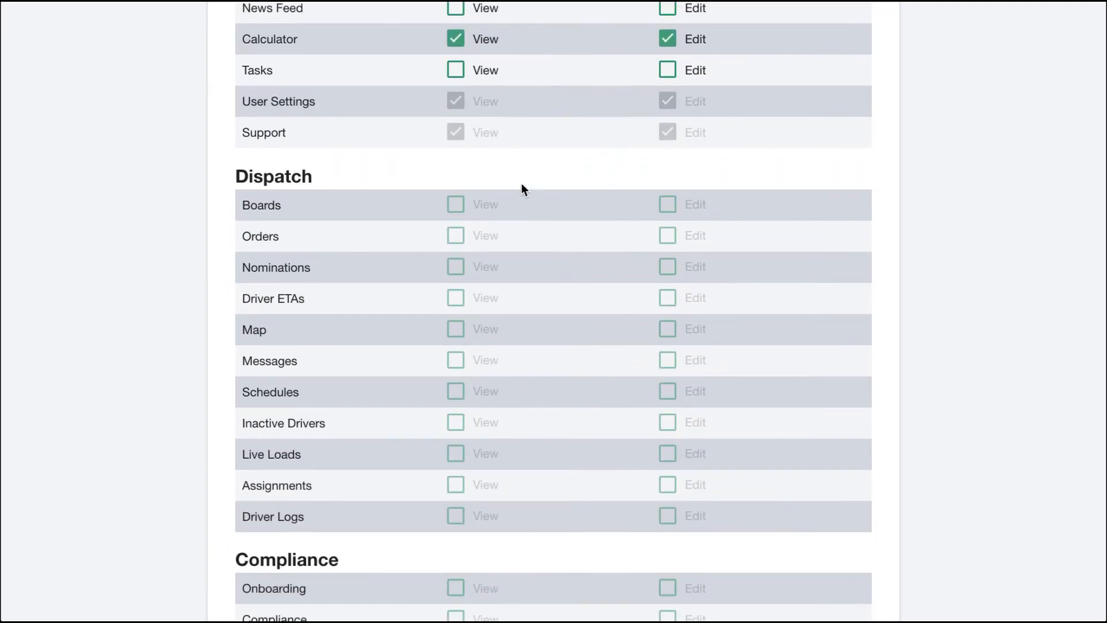
scroll(541, 298, "down", 15)
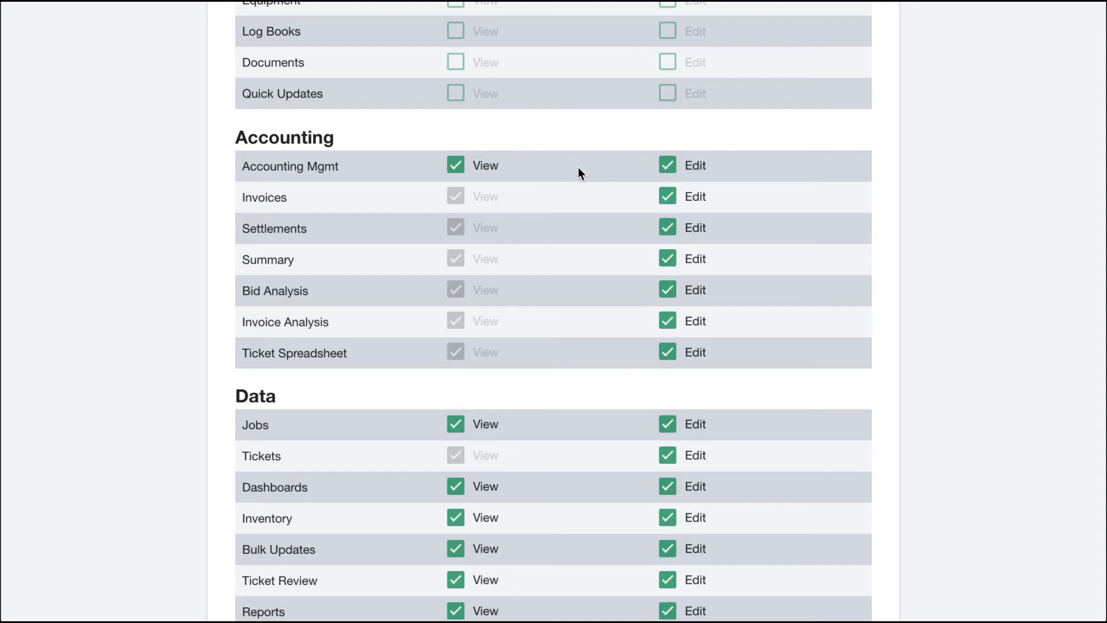
left_click(667, 164)
left_click(456, 165)
left_click(668, 227)
left_click(667, 259)
left_click(667, 352)
Step: Examine the Financial Analyst's view and edit rights across the Home, Dispatch, Compliance, Accounting, Data, Directory and Admin sections
scroll(577, 293, "down", 3)
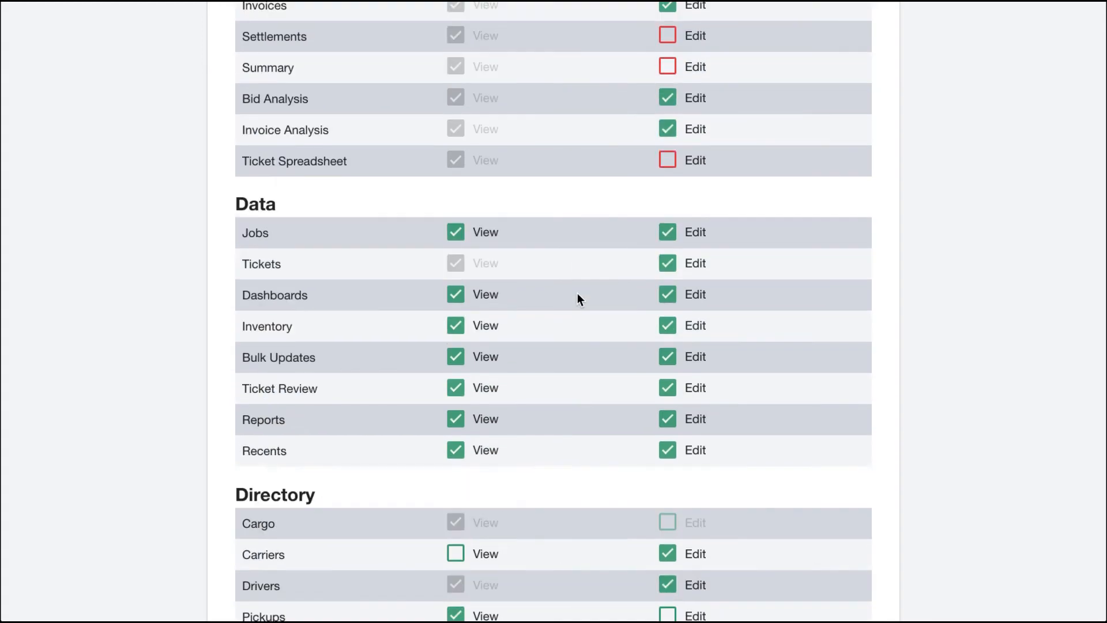
scroll(578, 295, "up", 20)
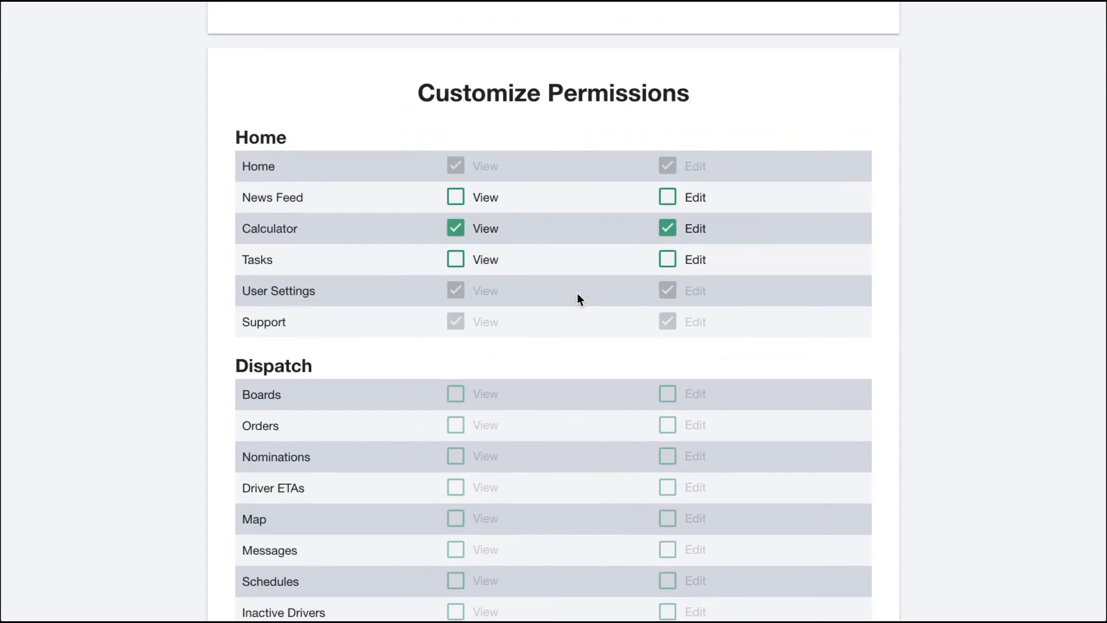
scroll(579, 298, "up", 9)
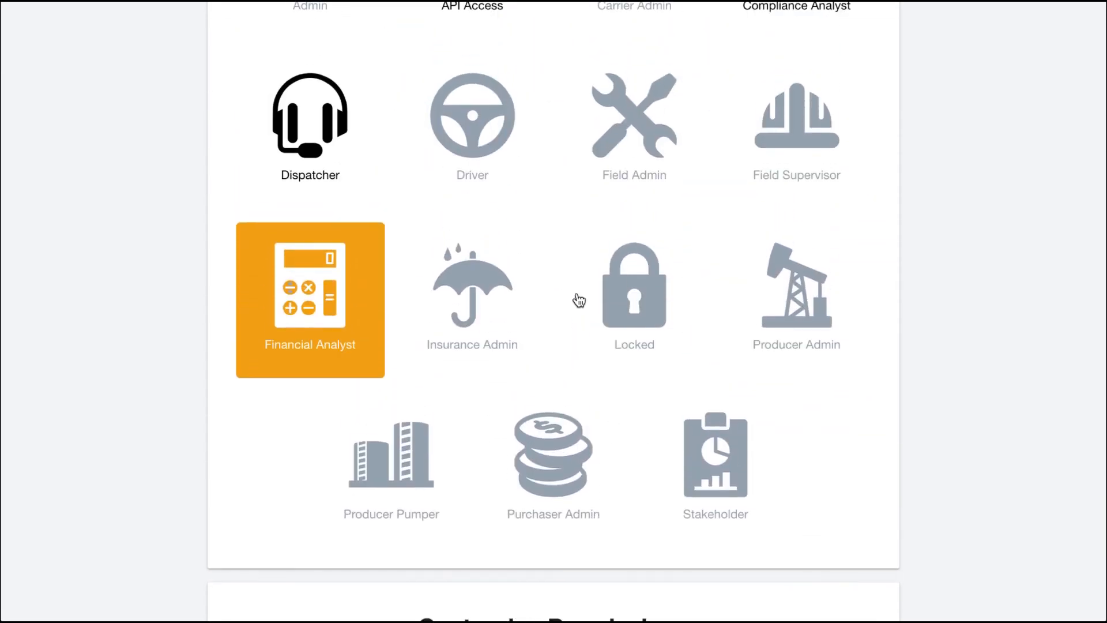
scroll(578, 297, "down", 12)
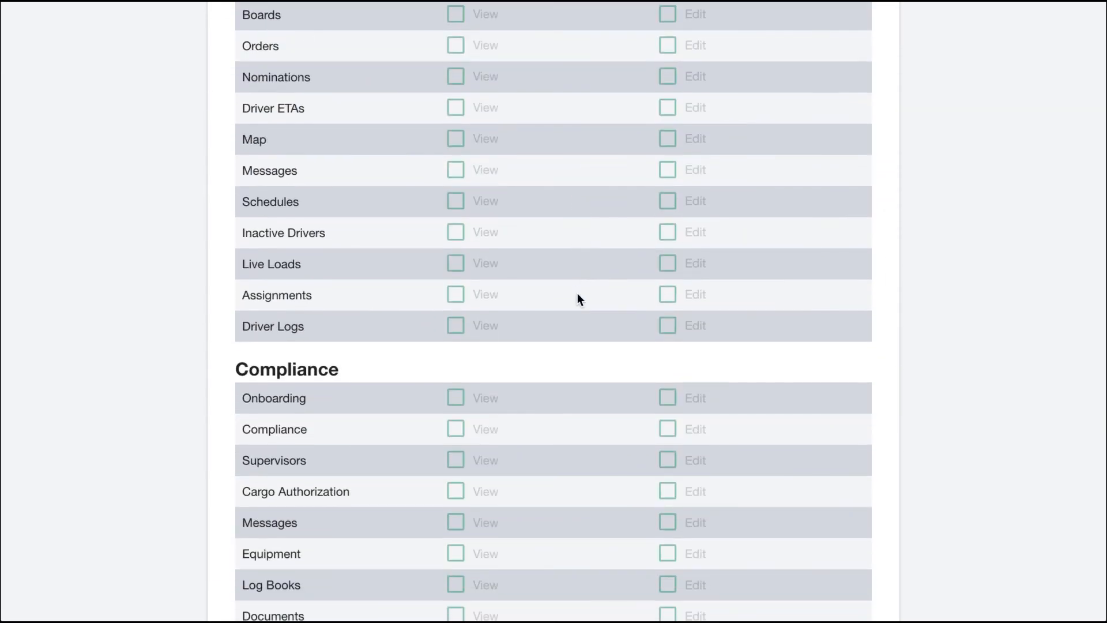
scroll(579, 298, "down", 9)
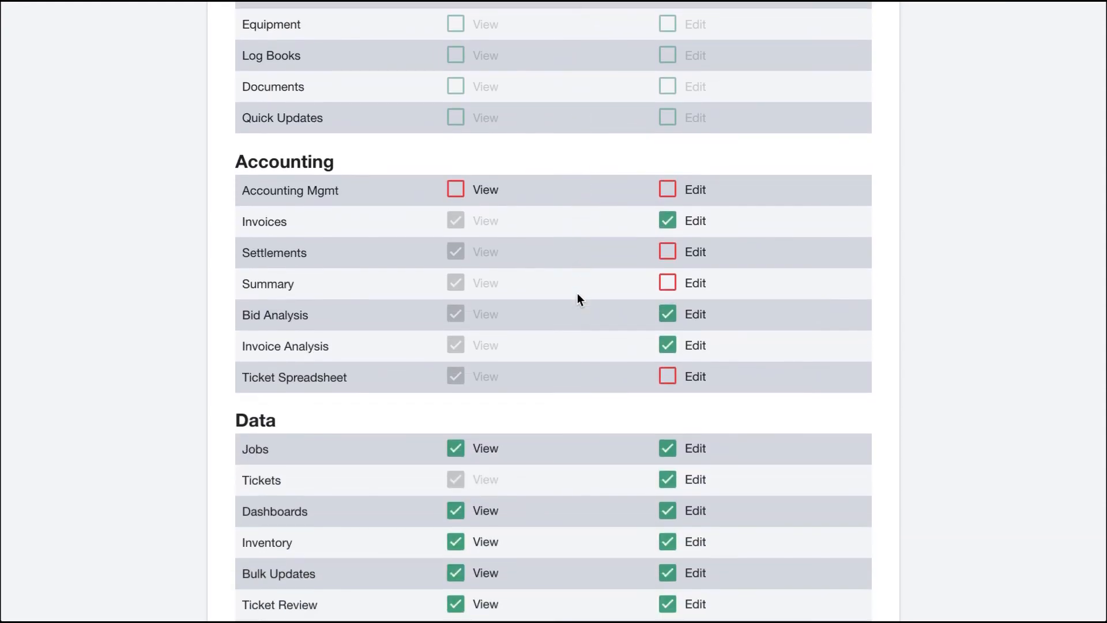
scroll(578, 298, "down", 6)
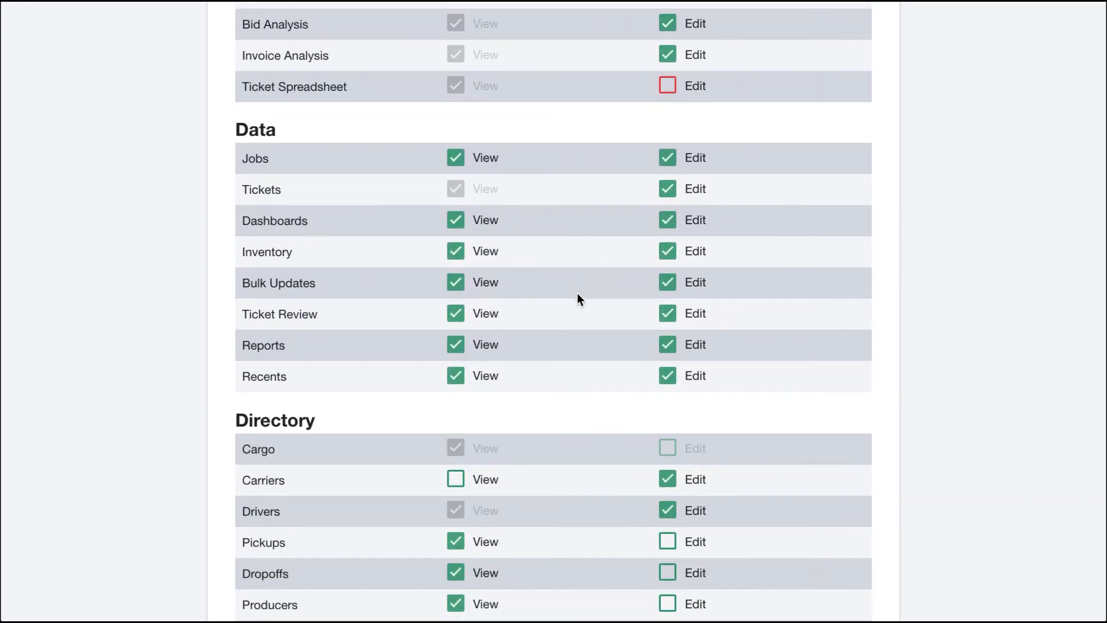
scroll(579, 297, "down", 5)
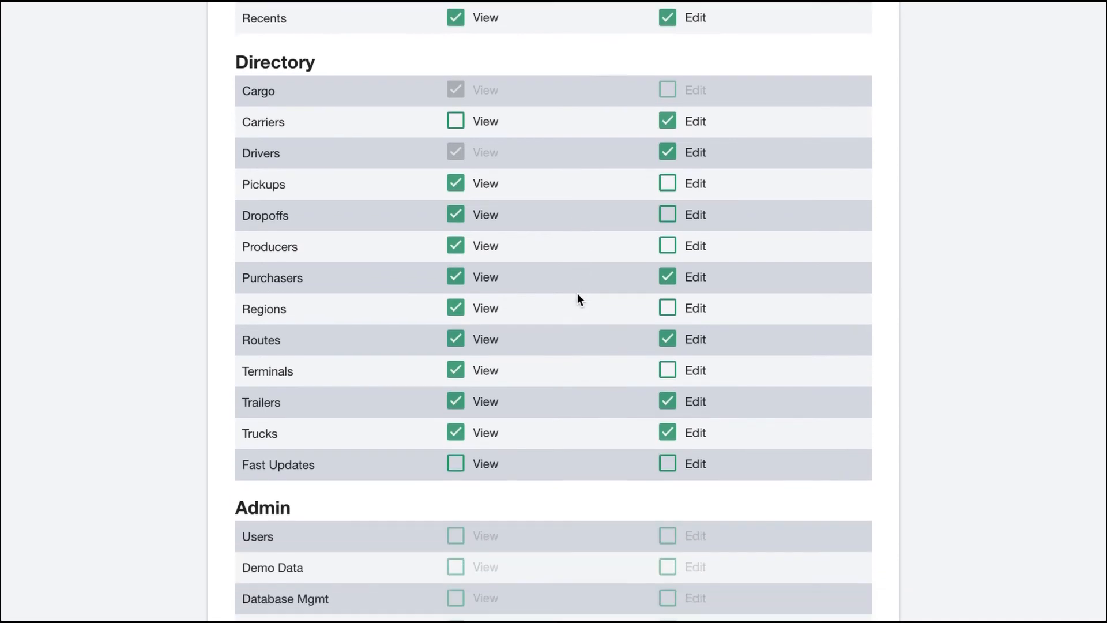
scroll(578, 298, "down", 1)
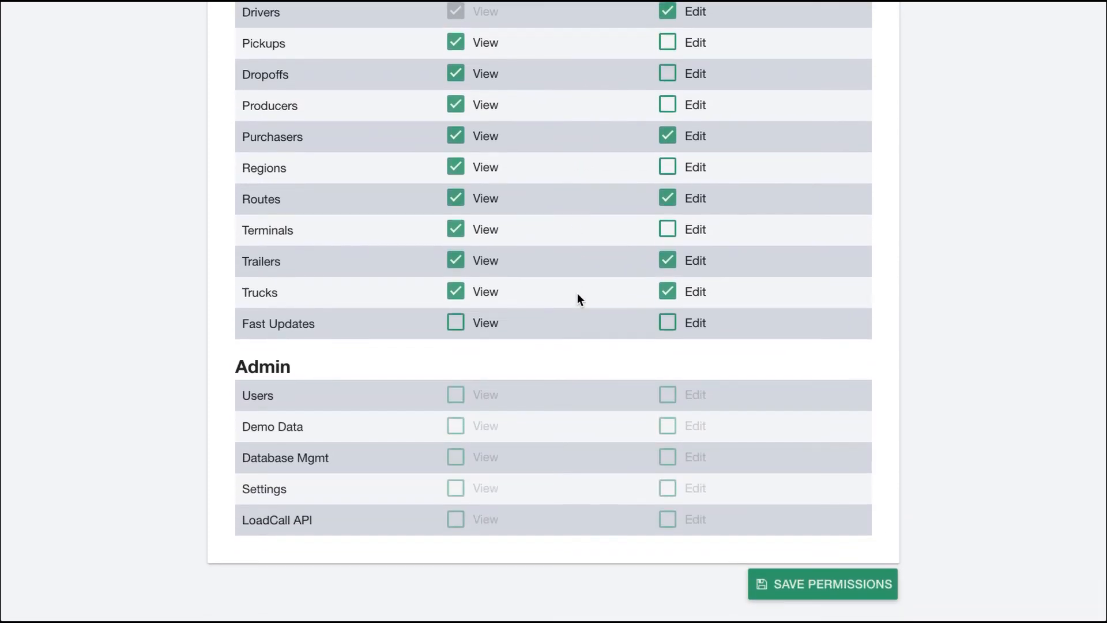
scroll(578, 295, "up", 3)
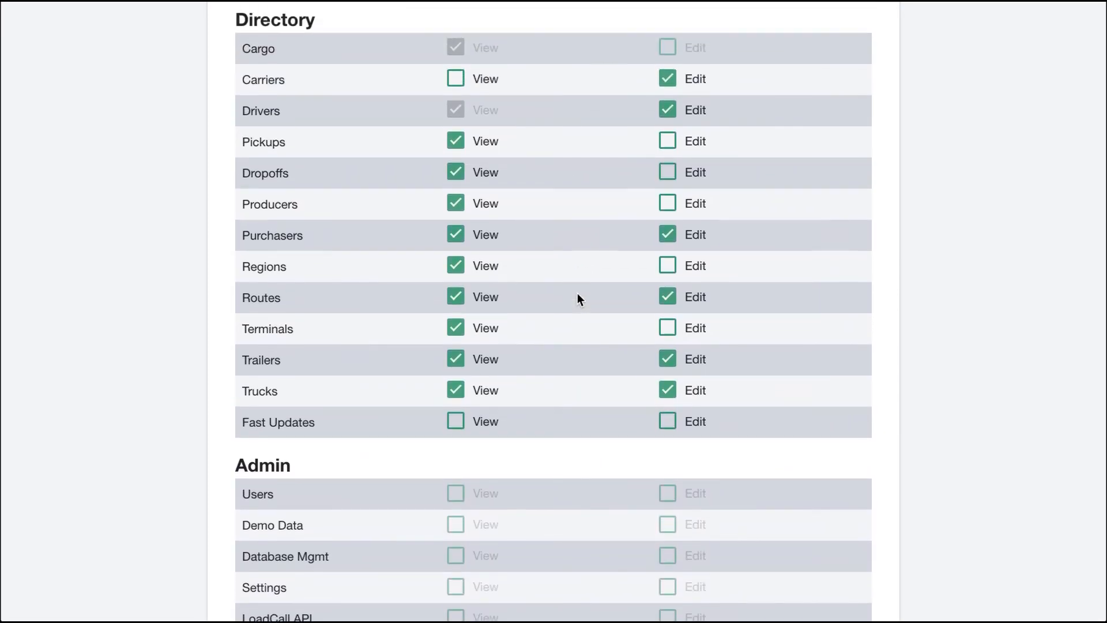
scroll(579, 298, "up", 7)
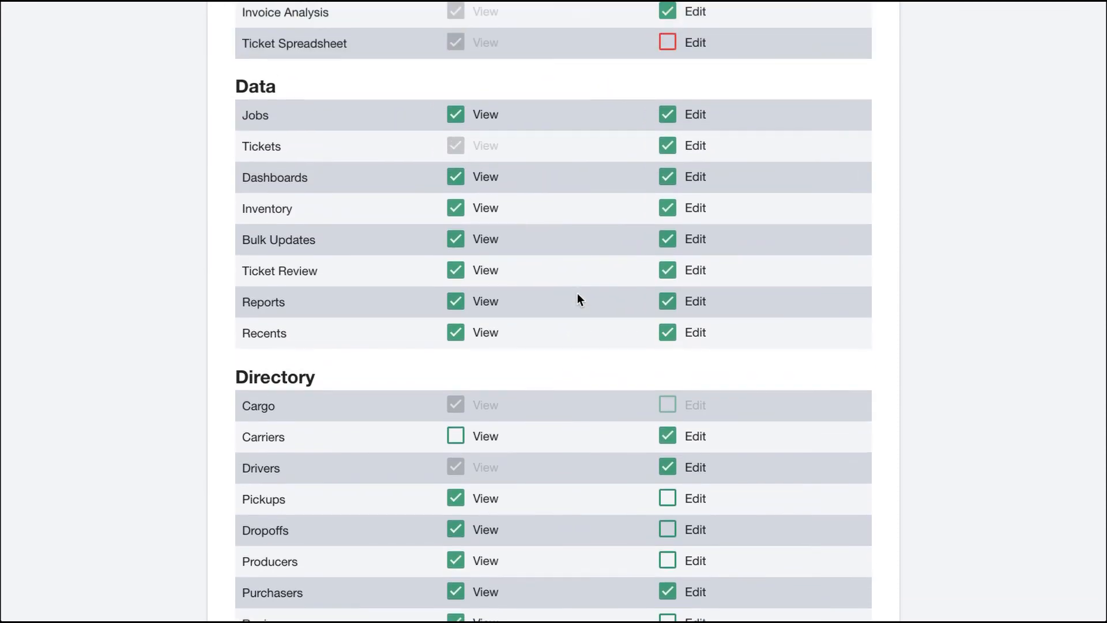
scroll(578, 296, "up", 3)
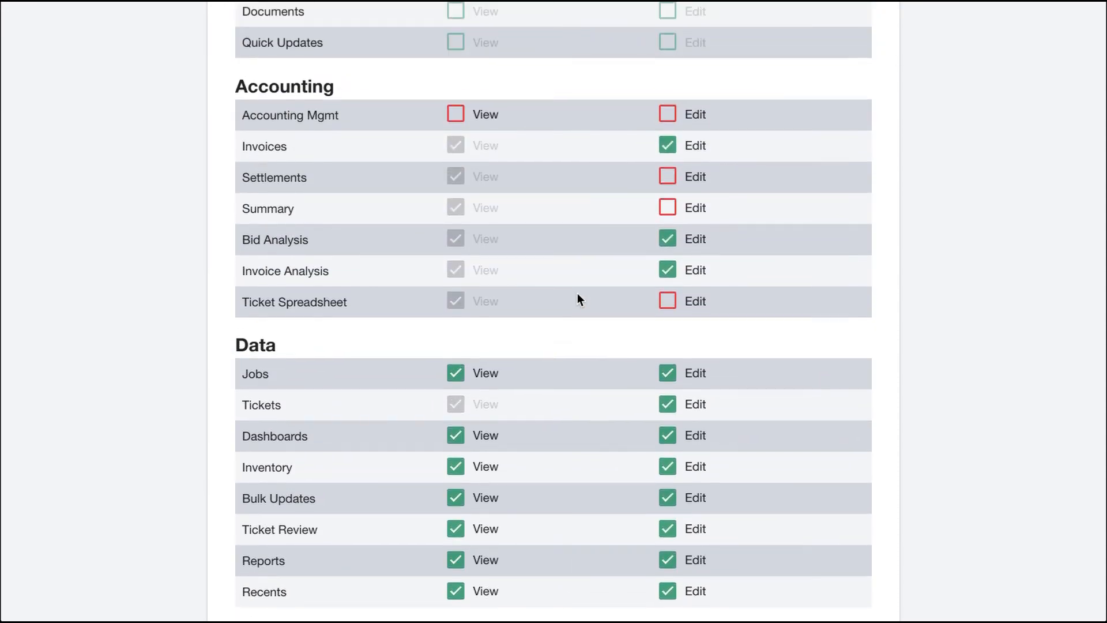
scroll(578, 295, "up", 3)
scroll(578, 296, "up", 10)
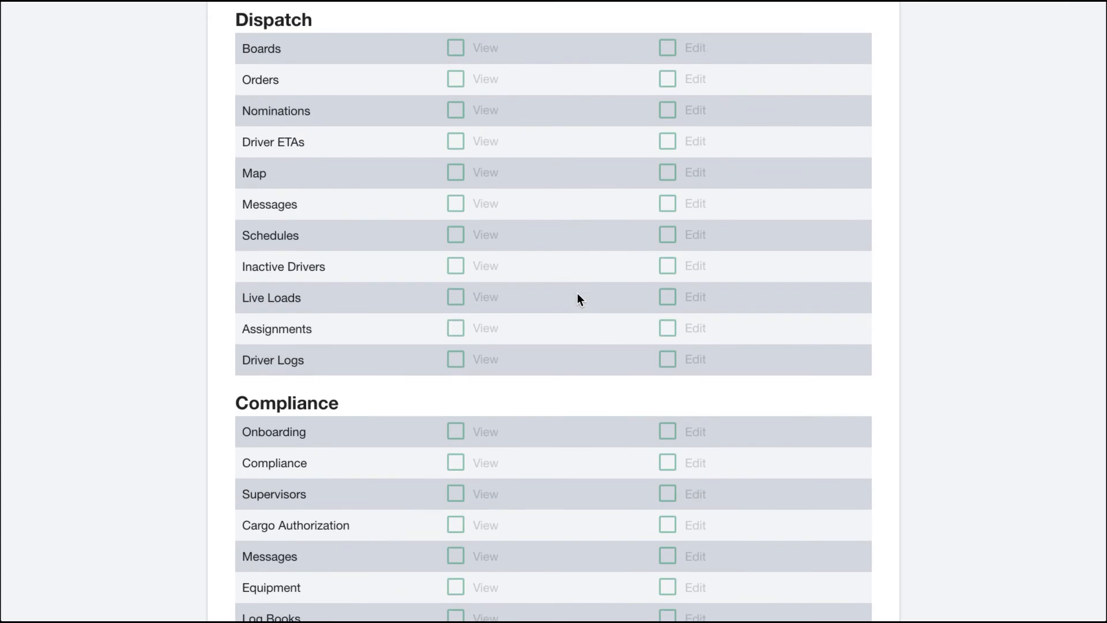
Step: Set Dispatcher as a secondary role alongside the Financial Analyst primary role and review the combined permissions
scroll(579, 299, "up", 15)
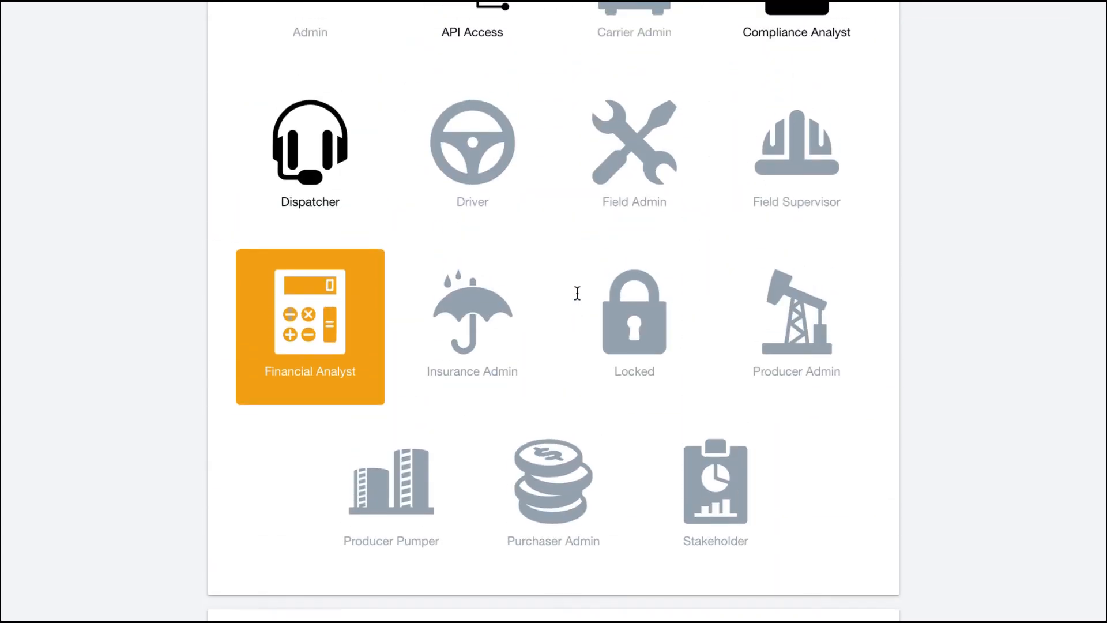
scroll(577, 293, "up", 3)
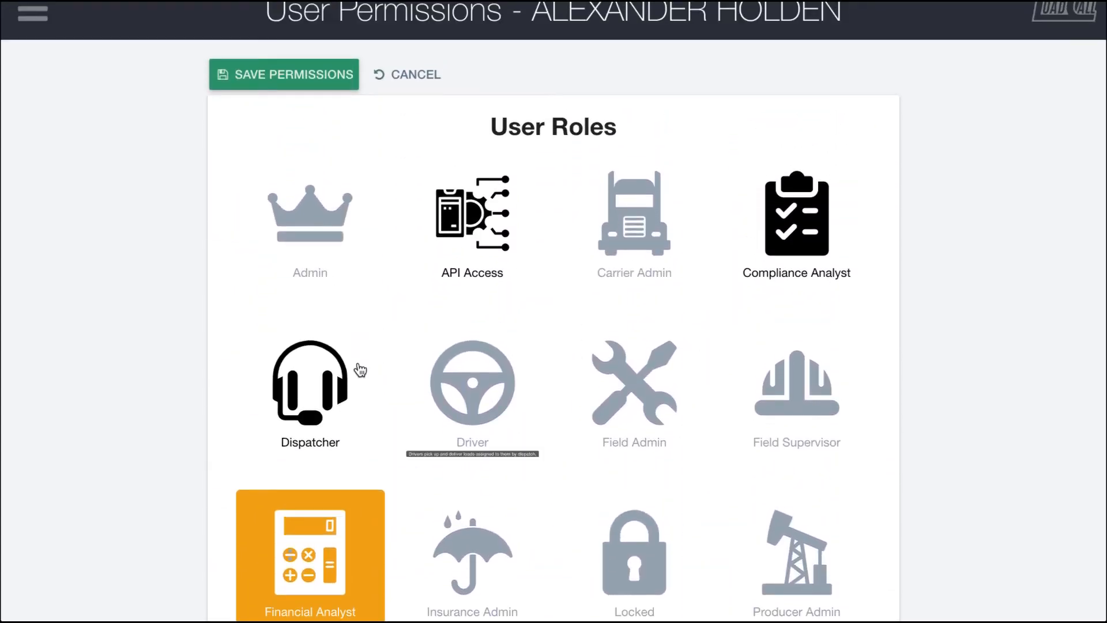
left_click(357, 528)
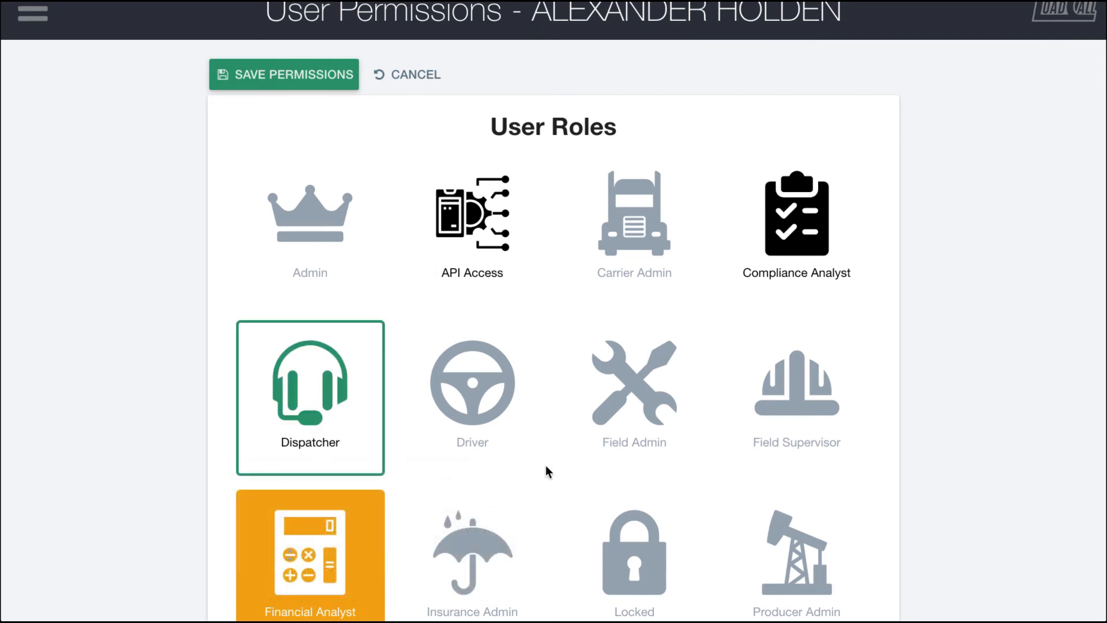
scroll(554, 472, "down", 4)
scroll(564, 482, "down", 20)
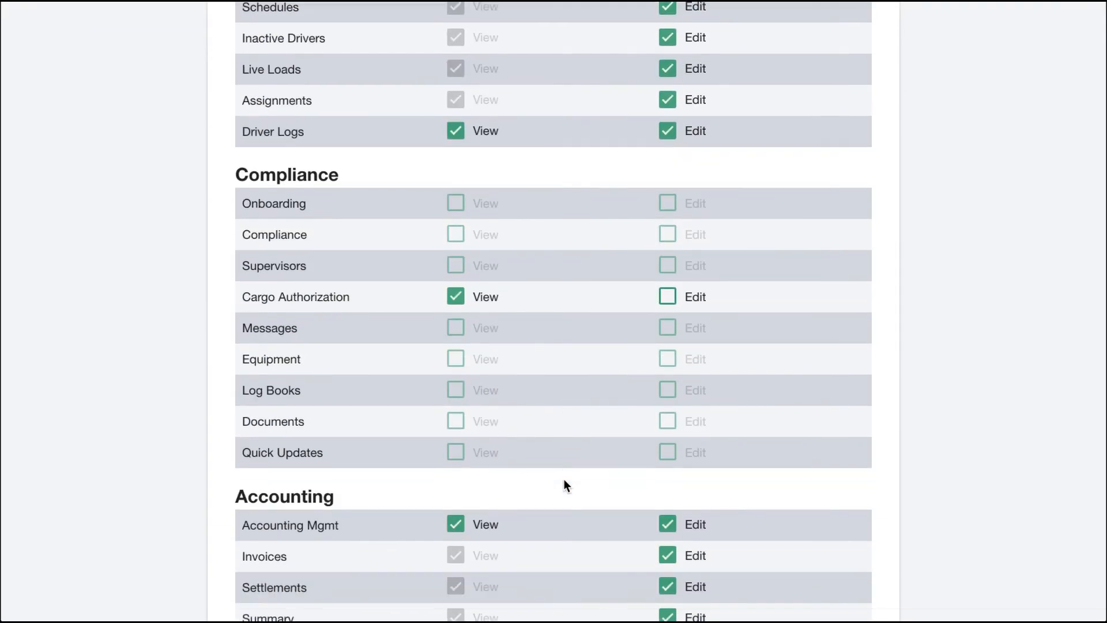
scroll(565, 484, "down", 2)
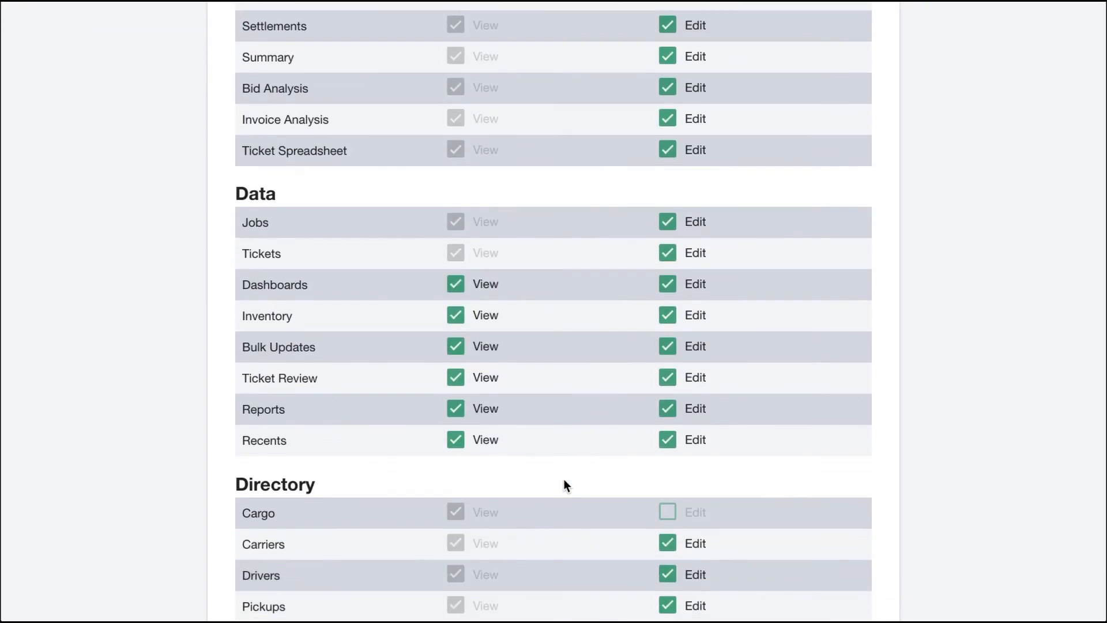
scroll(565, 484, "up", 20)
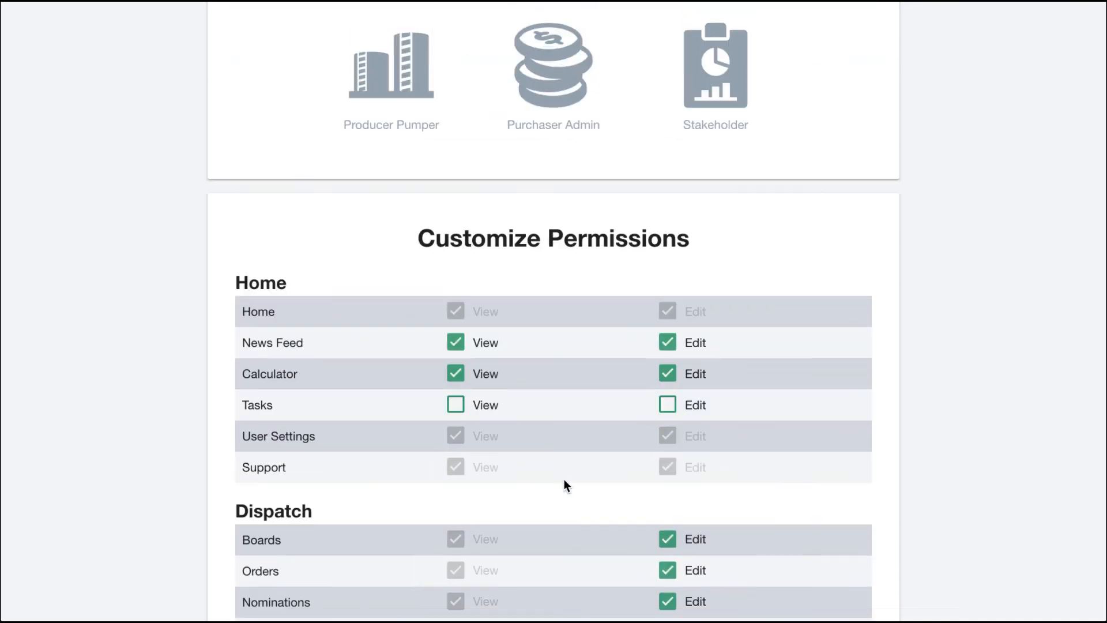
Step: Go back from the permissions page to the driver users list and look at the navigation entries under Home
scroll(565, 483, "up", 12)
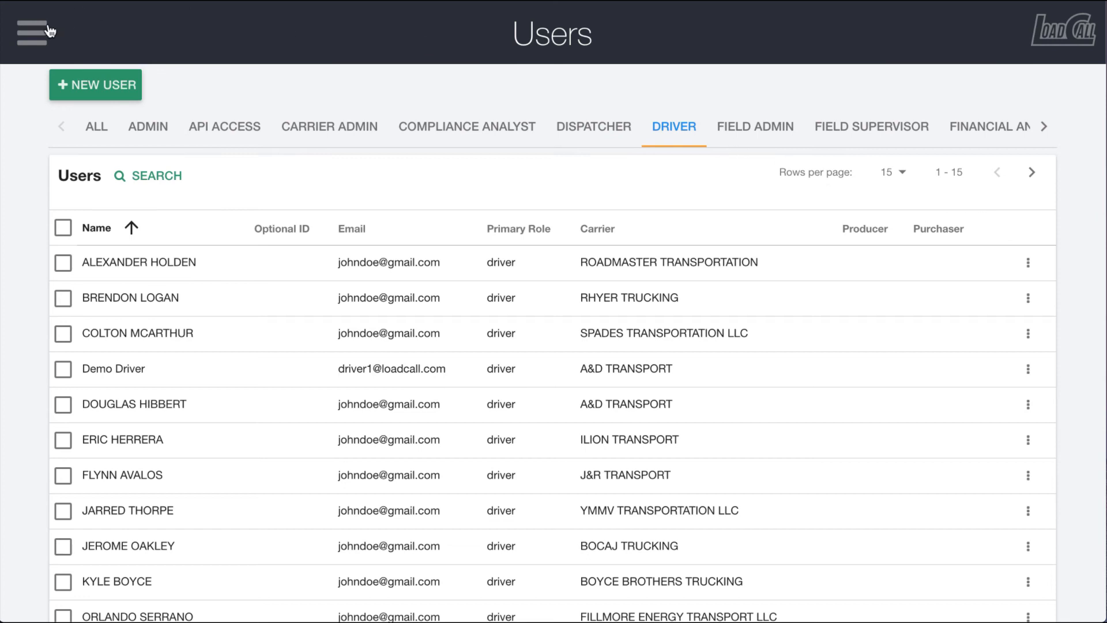
left_click(31, 32)
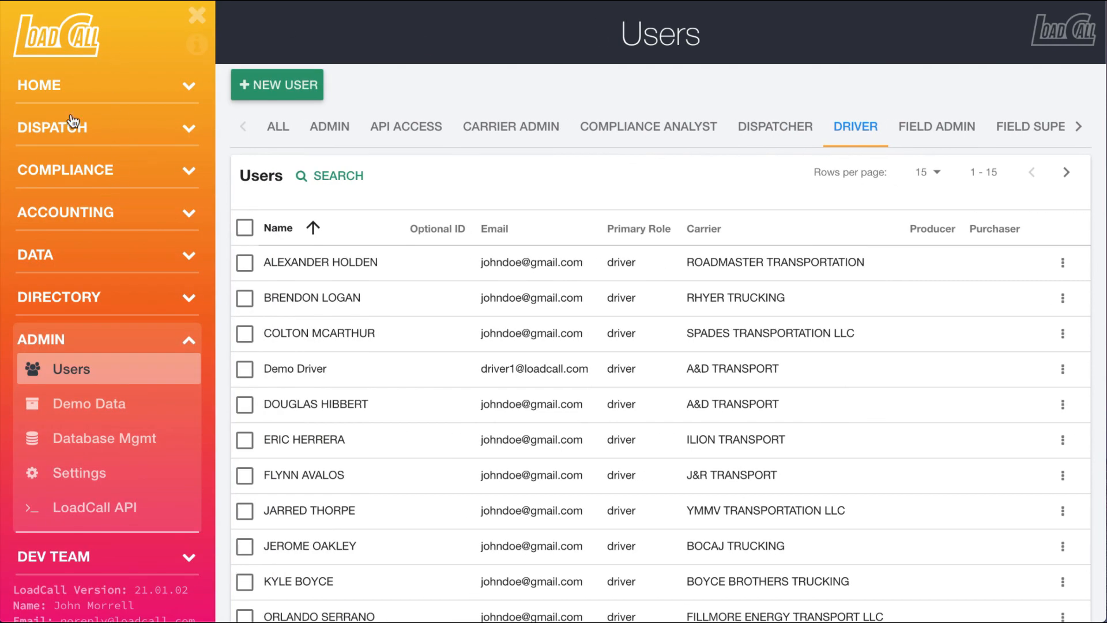
left_click(55, 86)
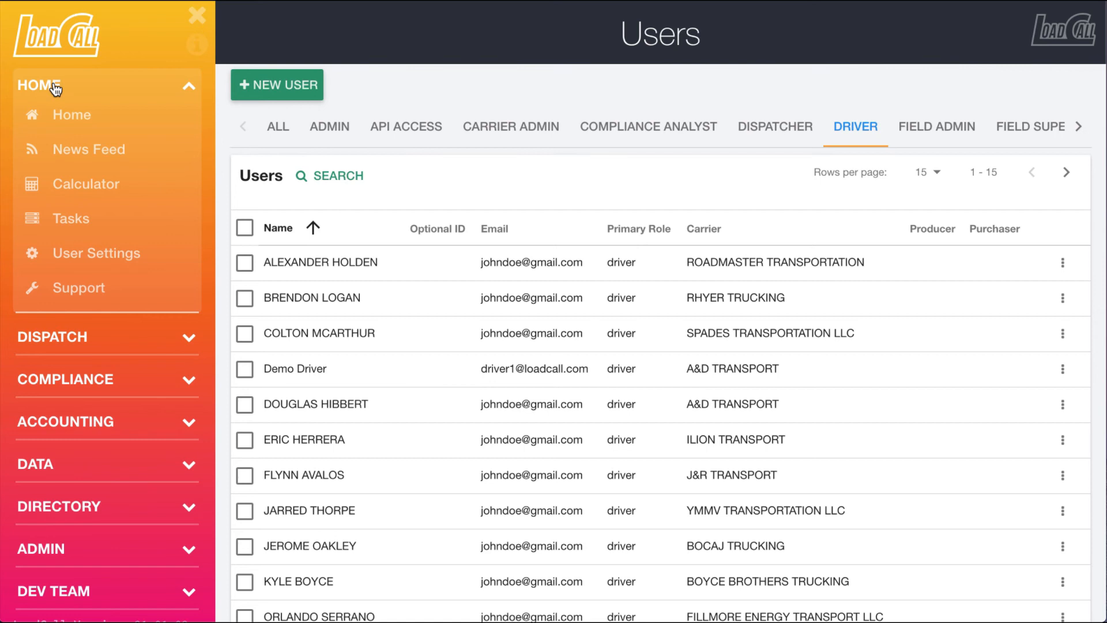
left_click(197, 17)
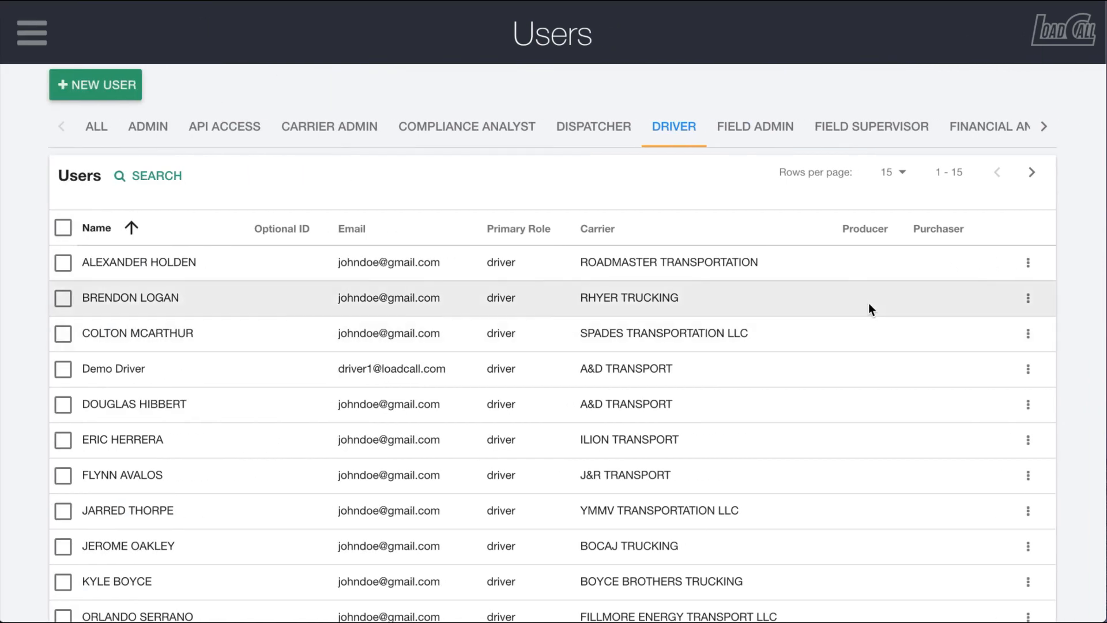
Step: Mirror the permissions of the Demo Driver account and show the navigation available to that driver
left_click(1028, 369)
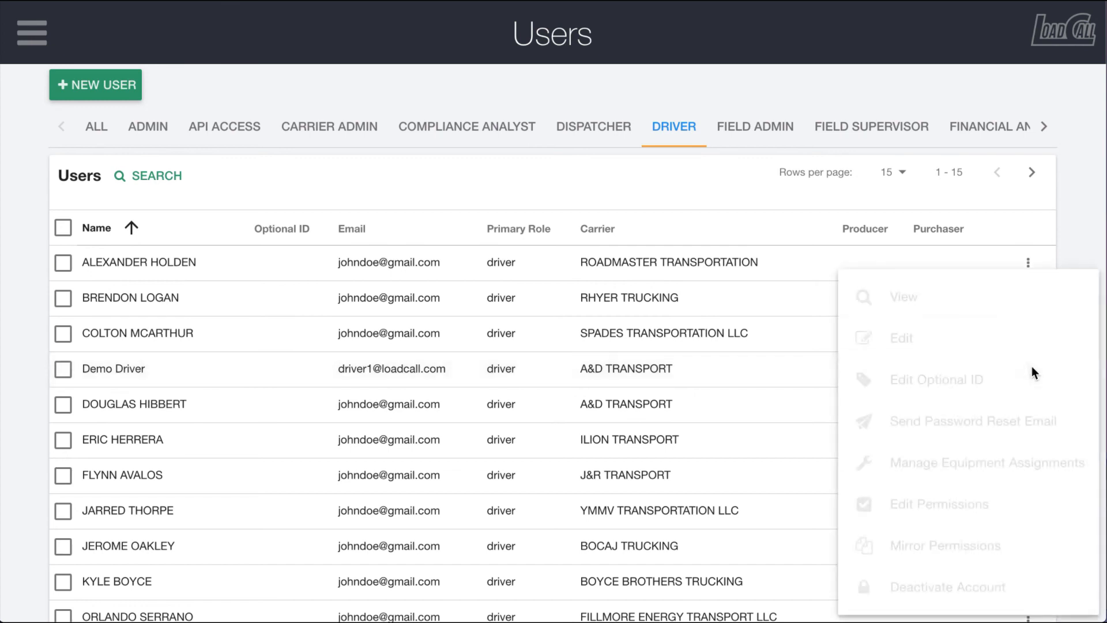
left_click(879, 551)
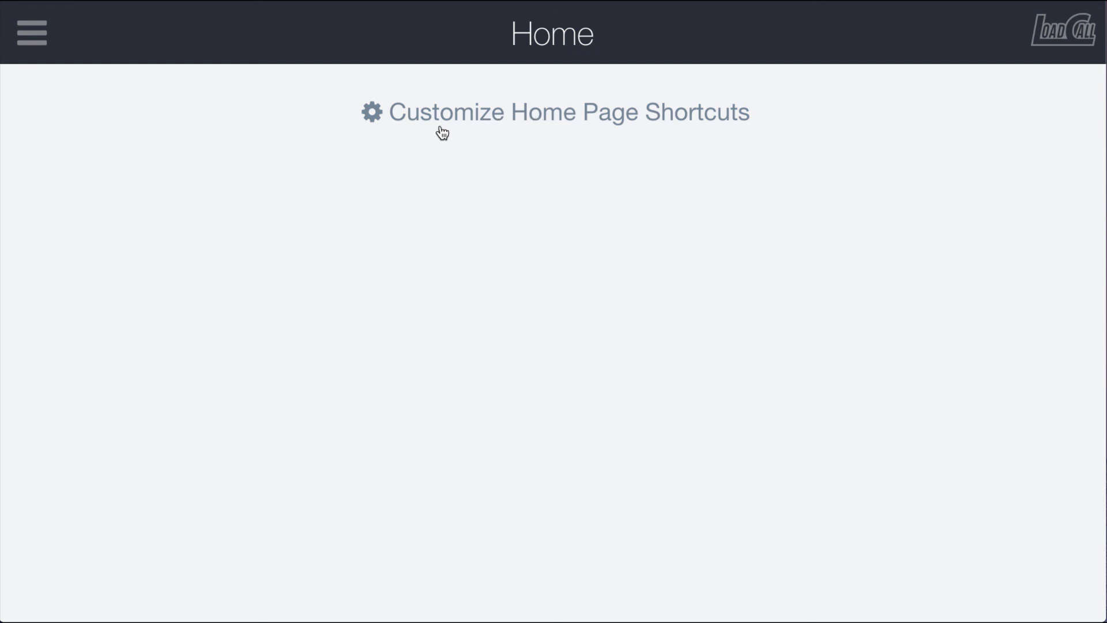
left_click(36, 35)
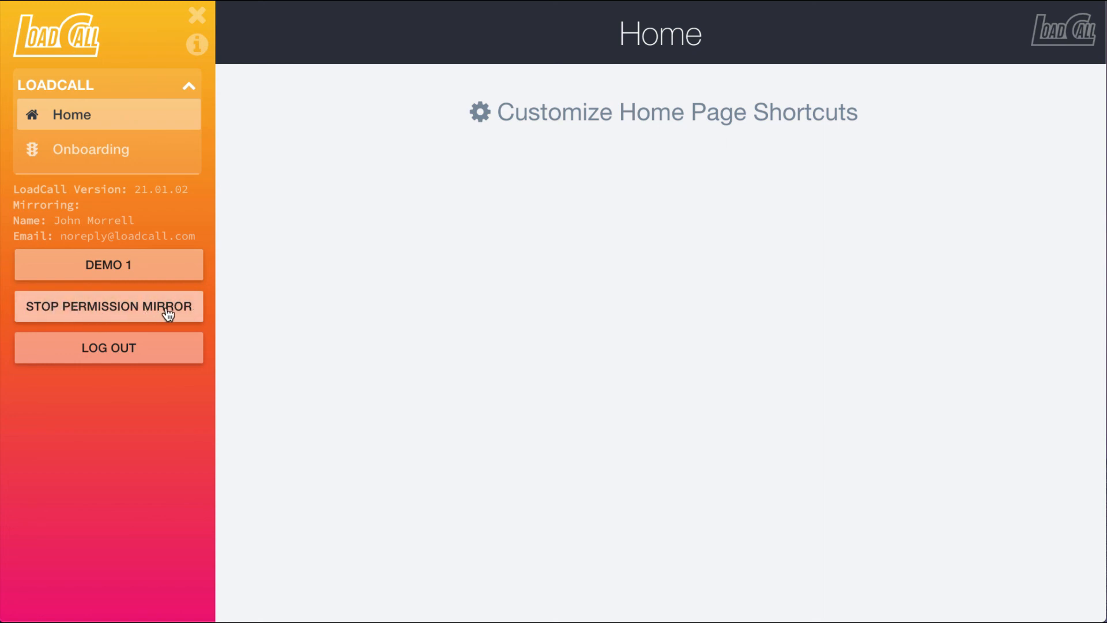
Step: Stop the permission mirror and show the navigation of the original account again
left_click(104, 310)
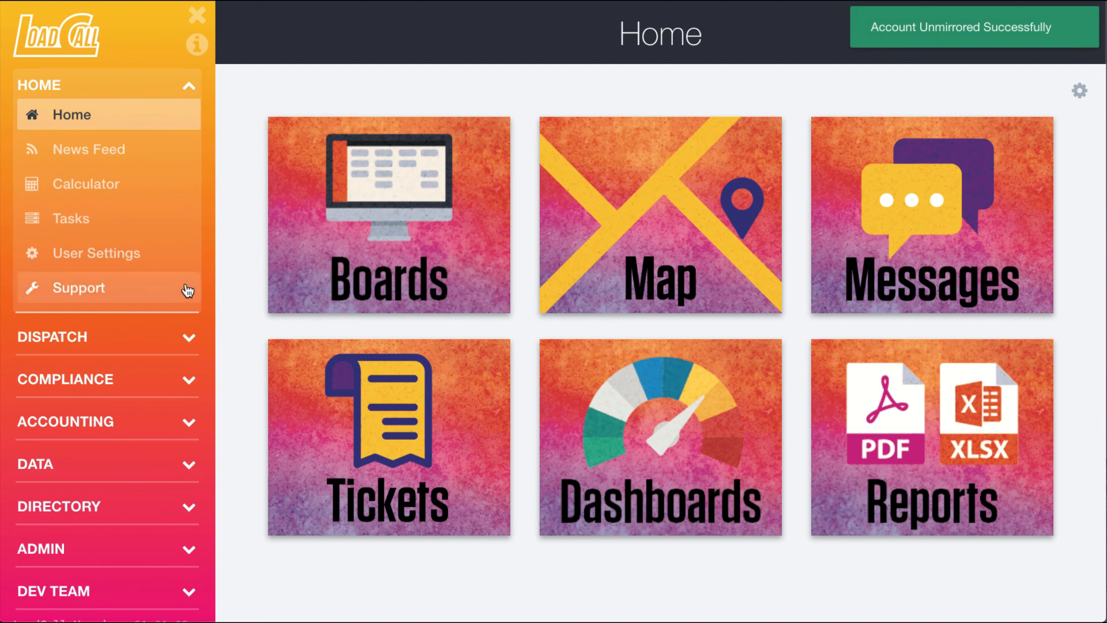
left_click(196, 15)
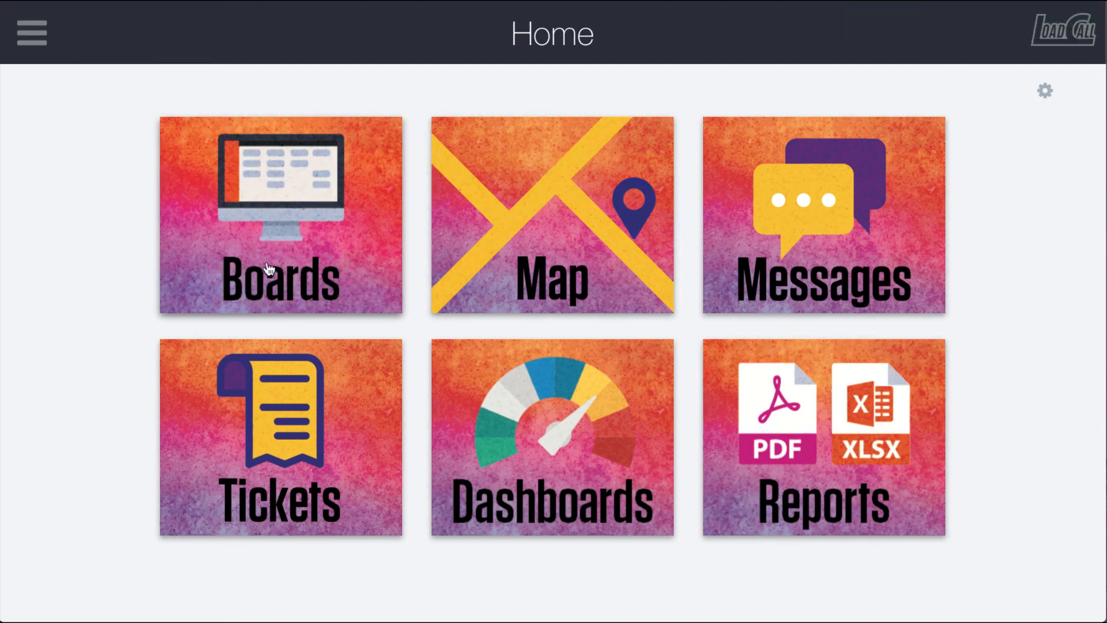
left_click(32, 33)
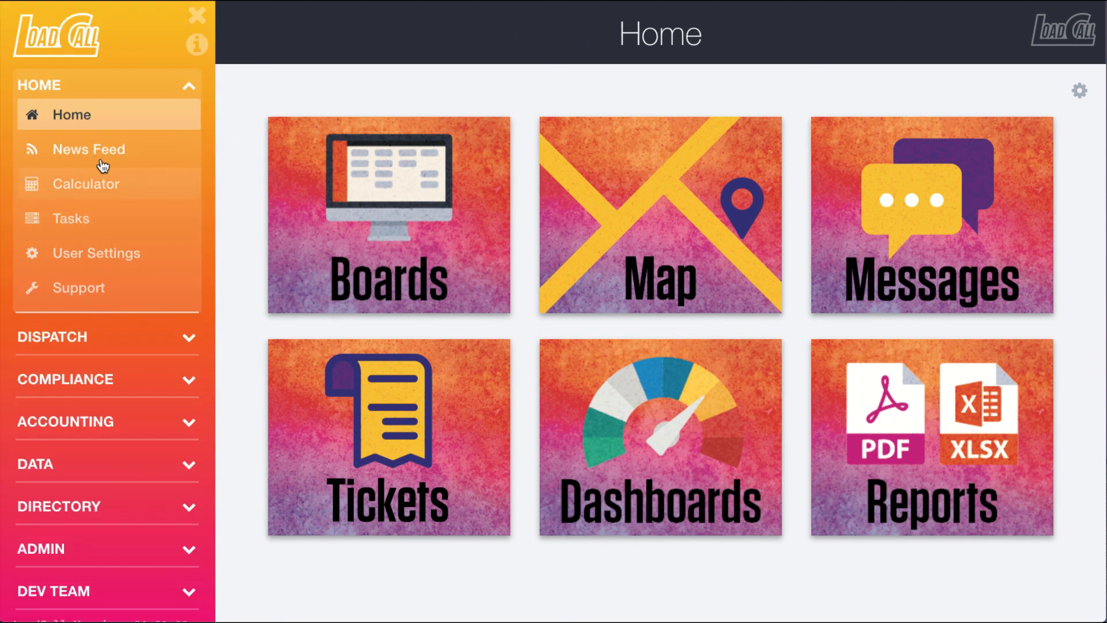